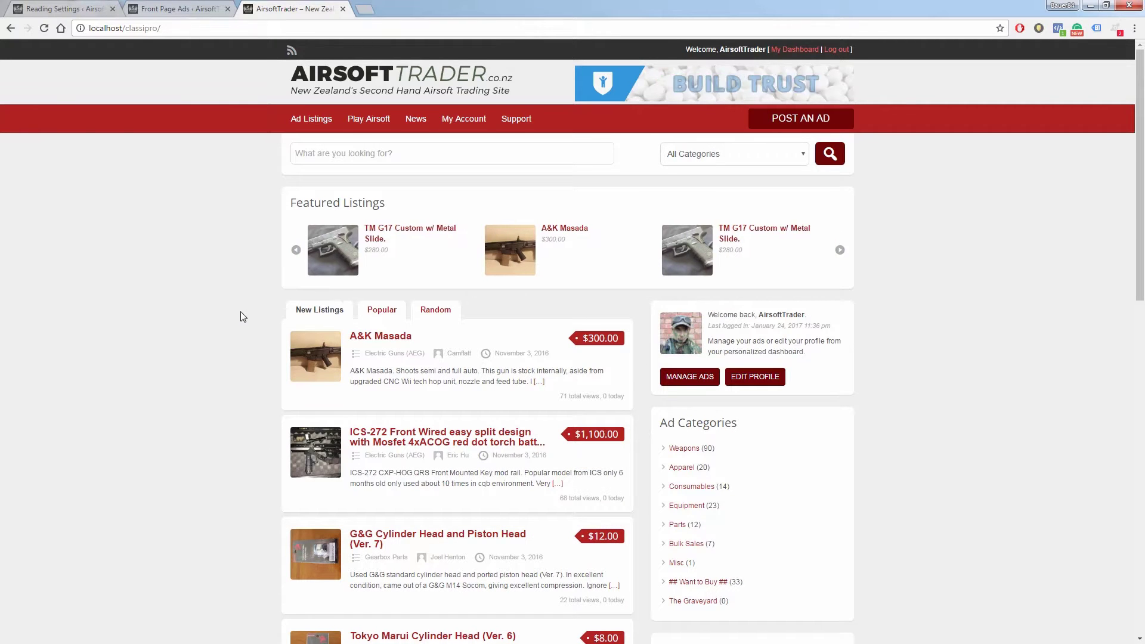
# - Examine the site's home page from the featured listings and ad tabs down to the footer
pyautogui.scroll(-2, 358, 257)
pyautogui.scroll(-2, 477, 251)
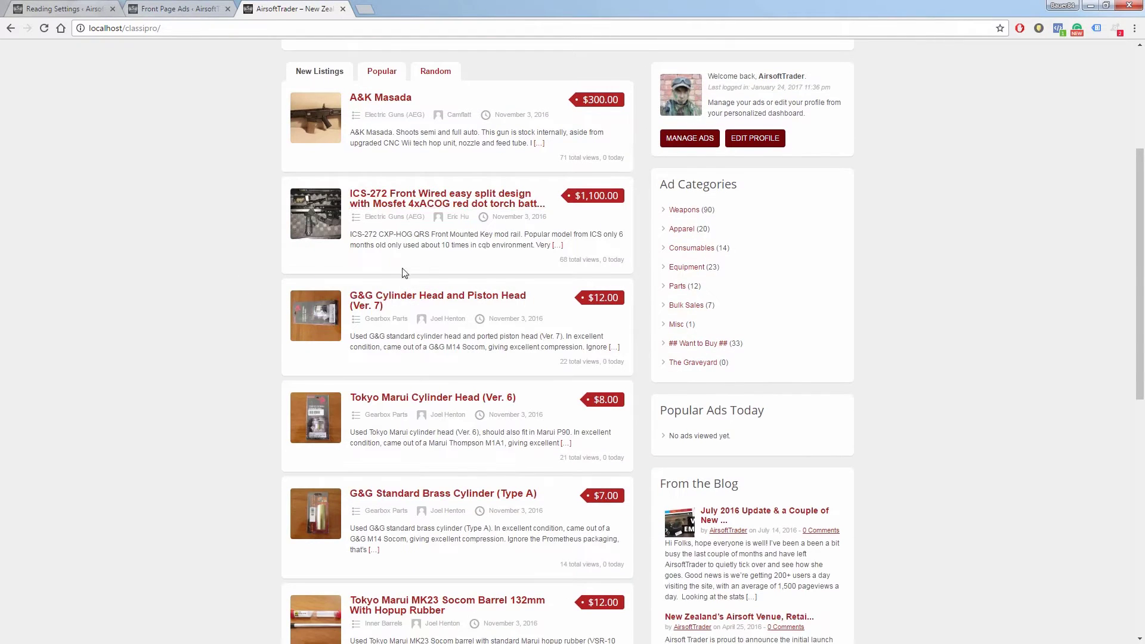
pyautogui.scroll(1, 402, 272)
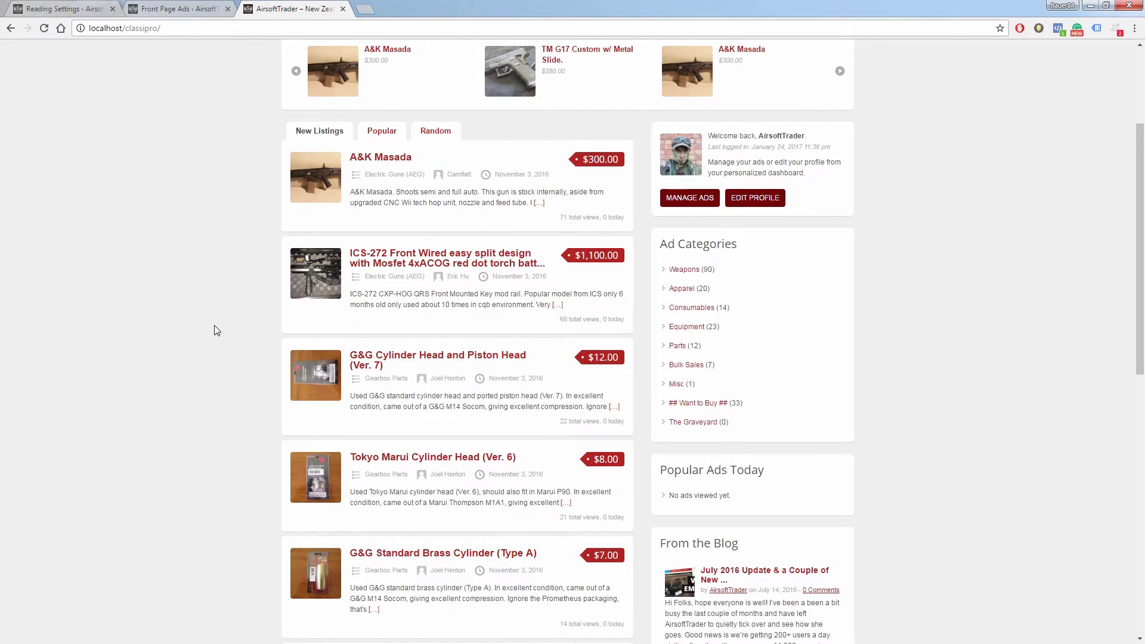
pyautogui.scroll(2, 205, 322)
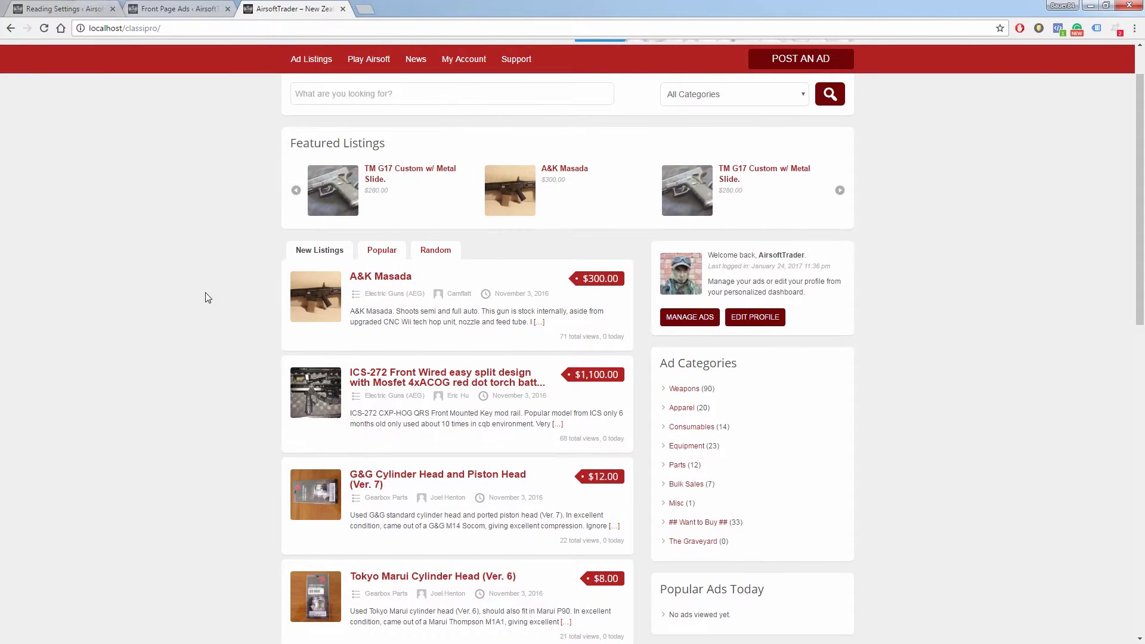
pyautogui.scroll(1, 242, 301)
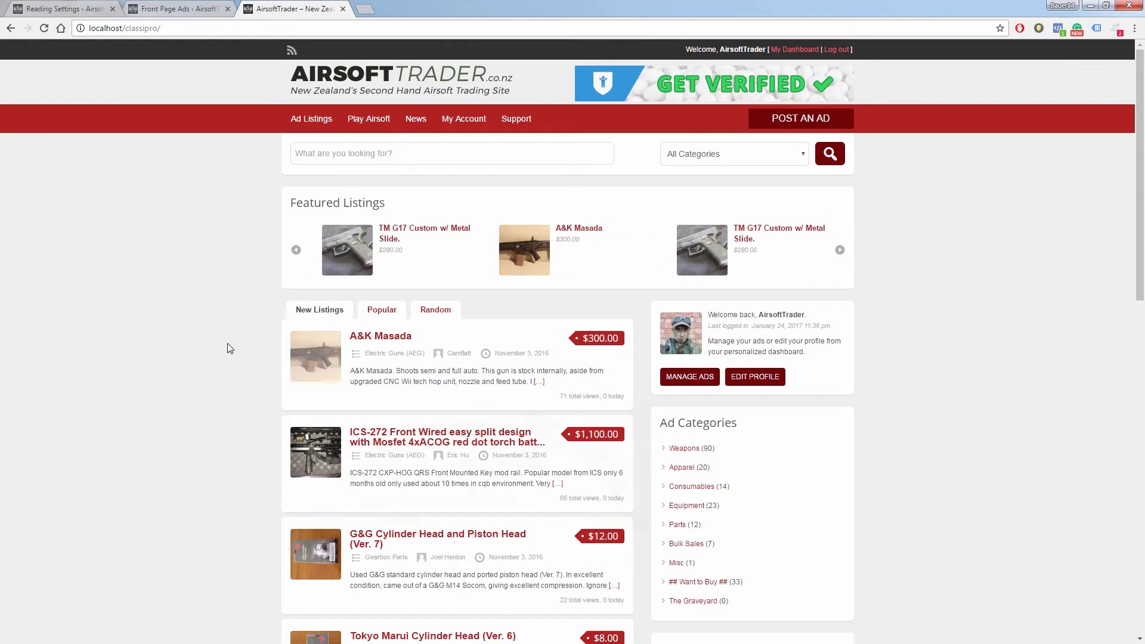
pyautogui.scroll(-5, 374, 279)
pyautogui.scroll(-9, 374, 280)
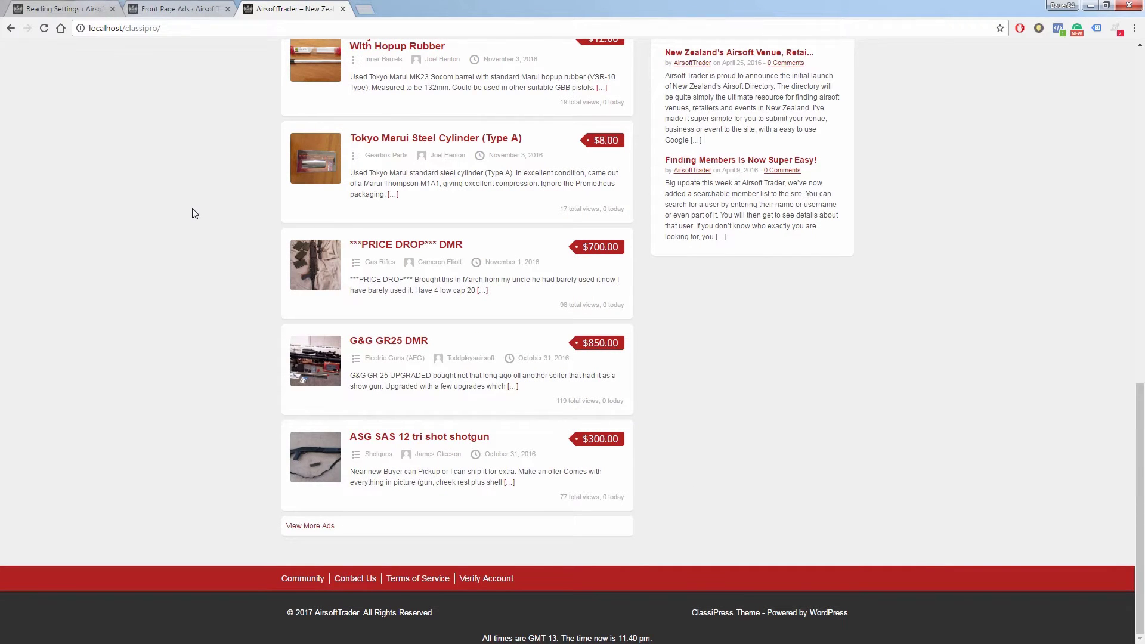
# - Check the Reading Settings for the front page display and return to the home page's listings
pyautogui.click(57, 8)
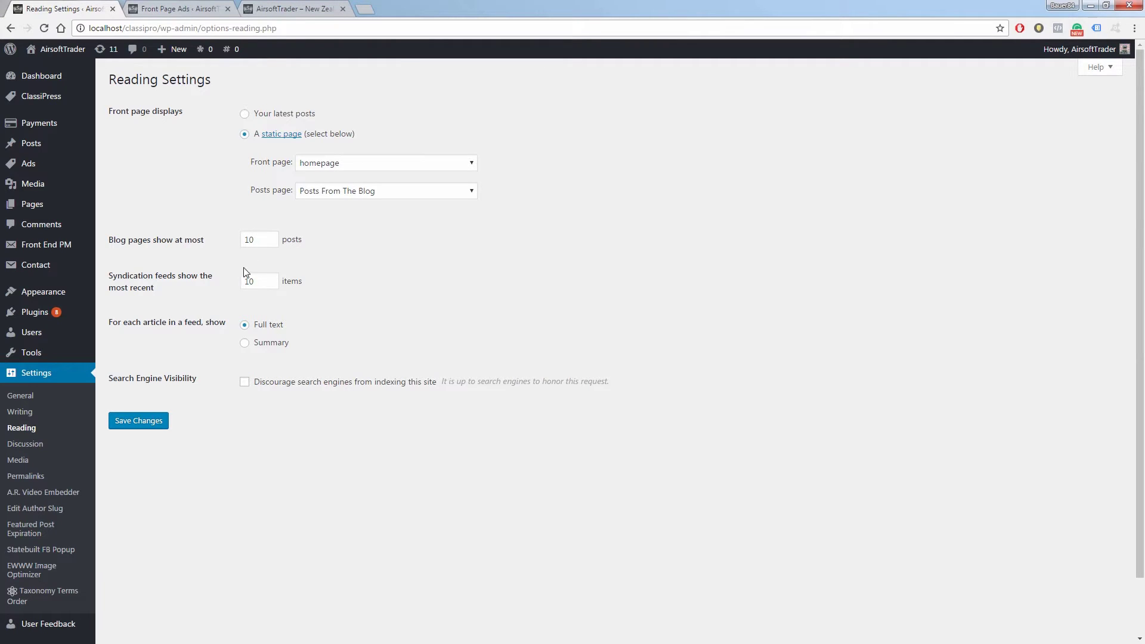
pyautogui.click(281, 8)
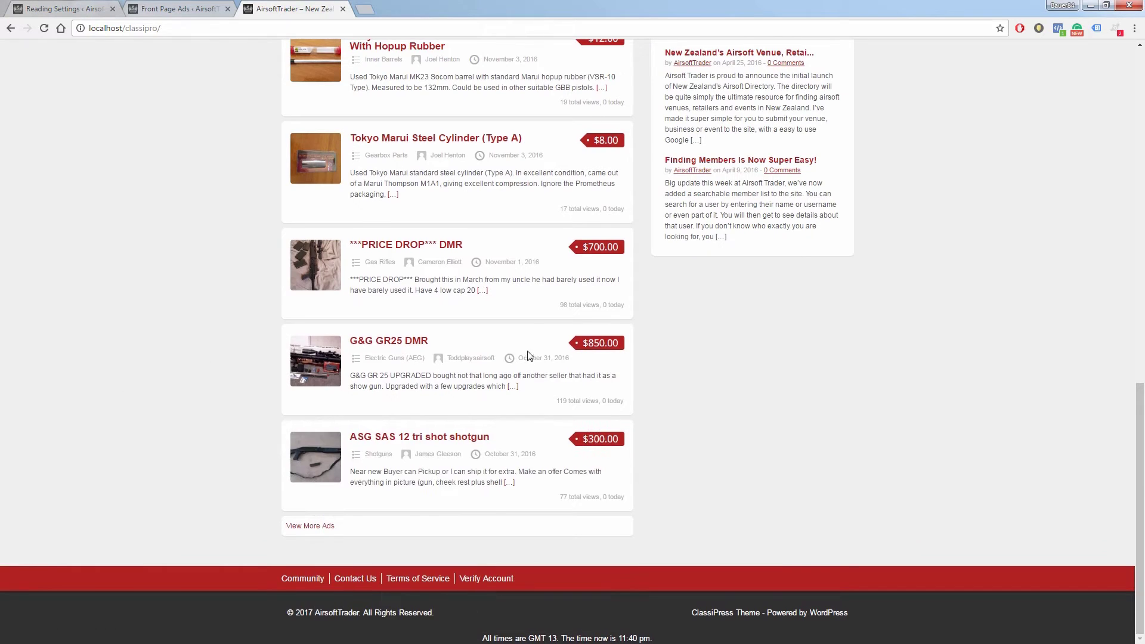
pyautogui.scroll(4, 506, 320)
pyautogui.scroll(8, 506, 319)
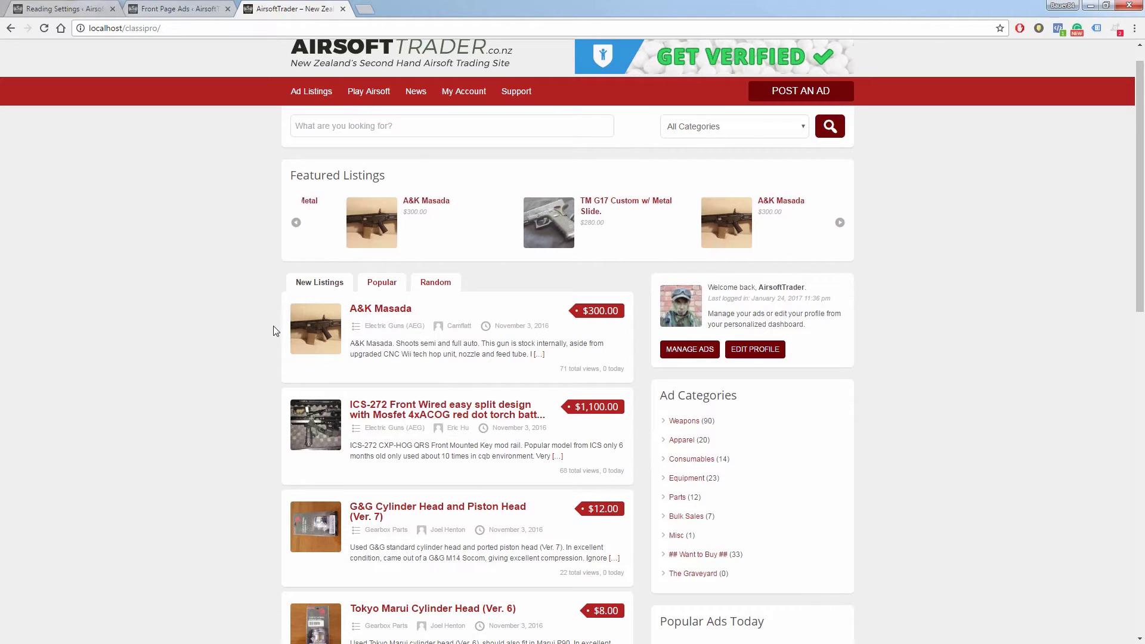
# - Set the front page ad type to Featured Ads Only, save, and reload the home page to check the listings
pyautogui.click(156, 7)
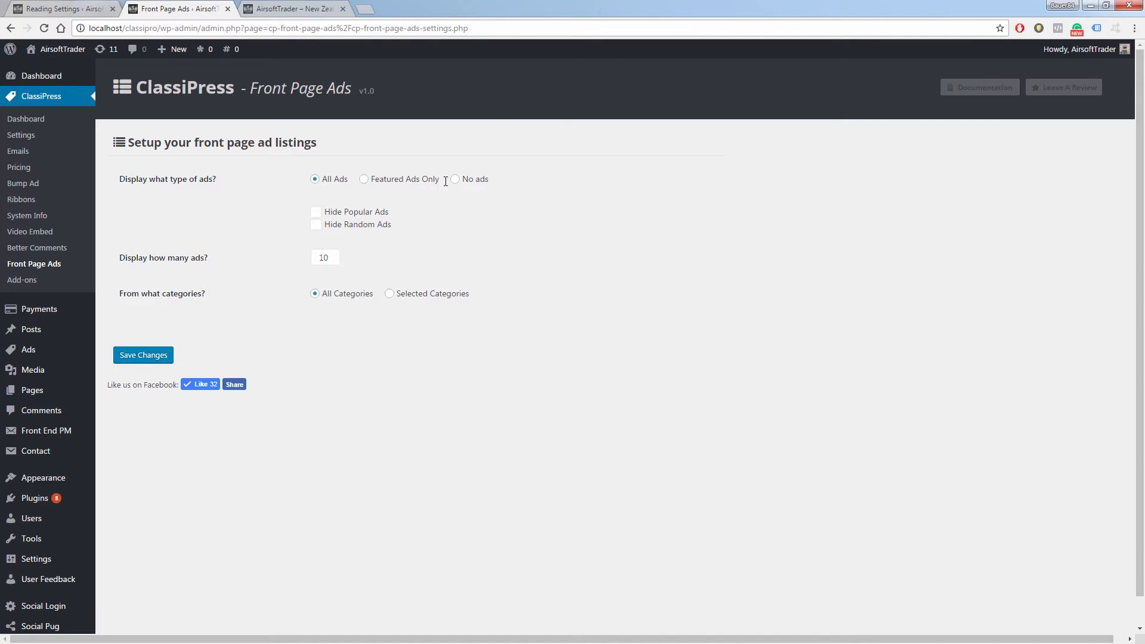
pyautogui.click(365, 180)
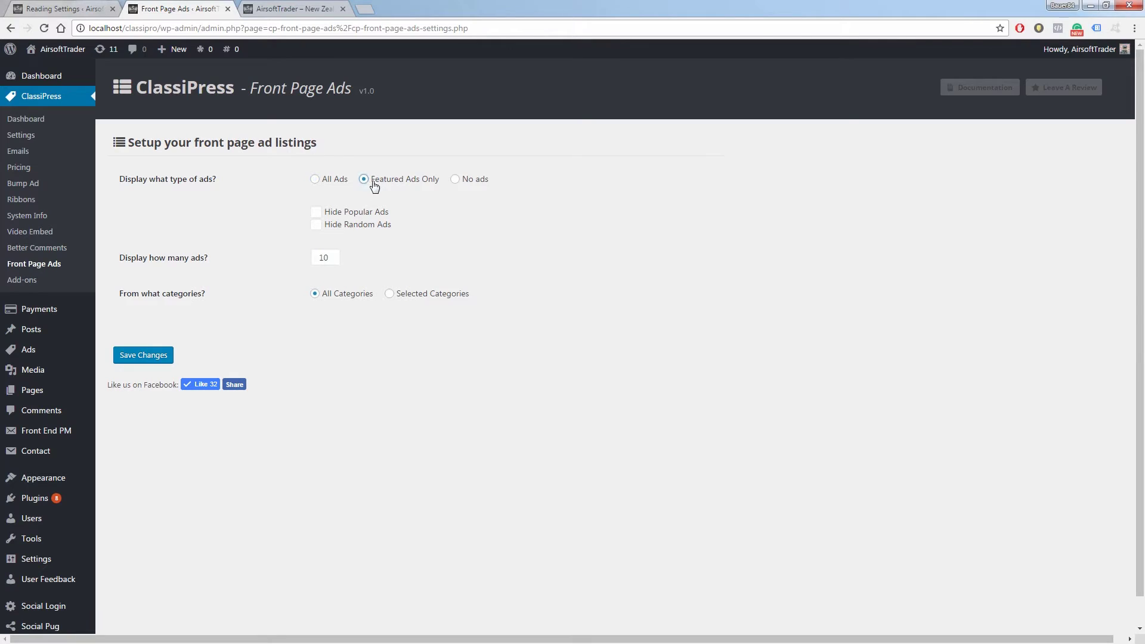
pyautogui.click(145, 358)
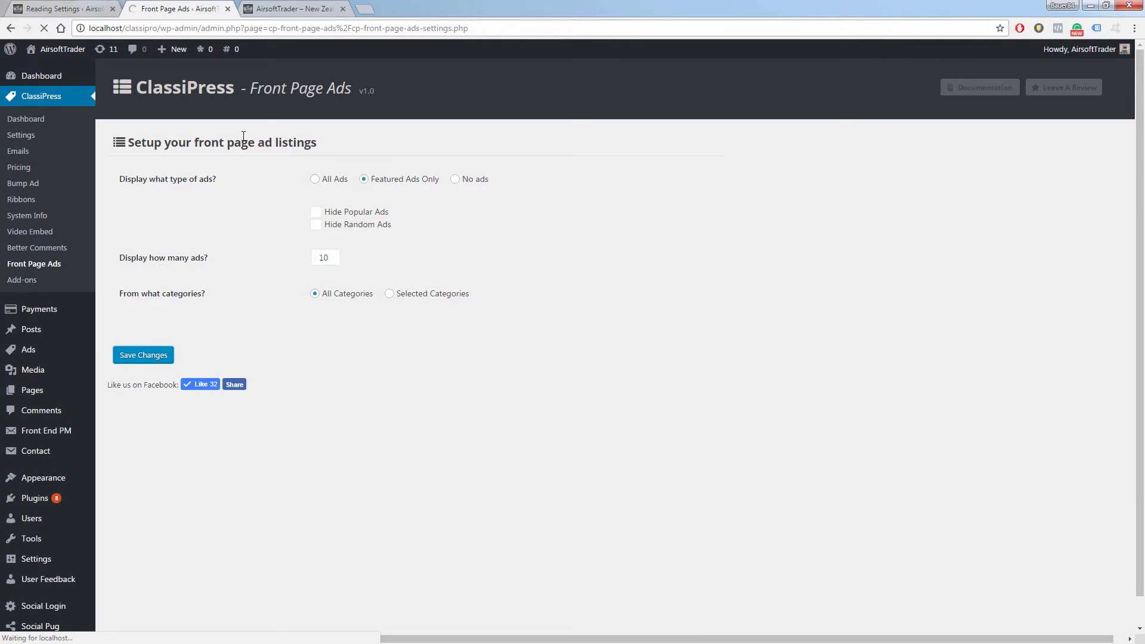
pyautogui.click(286, 9)
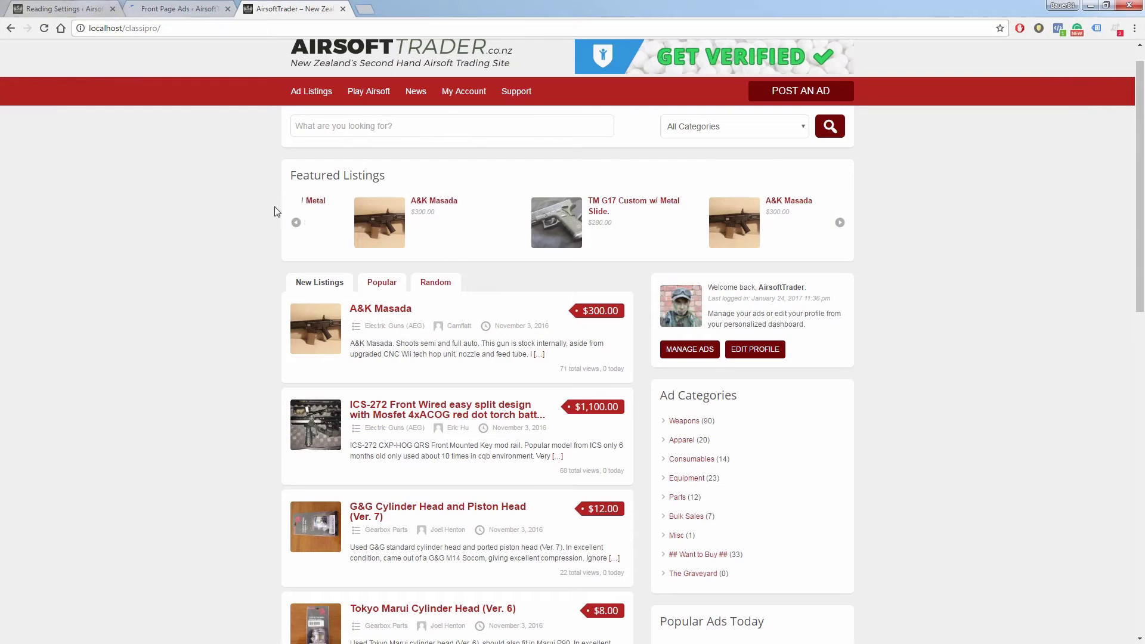
pyautogui.click(44, 28)
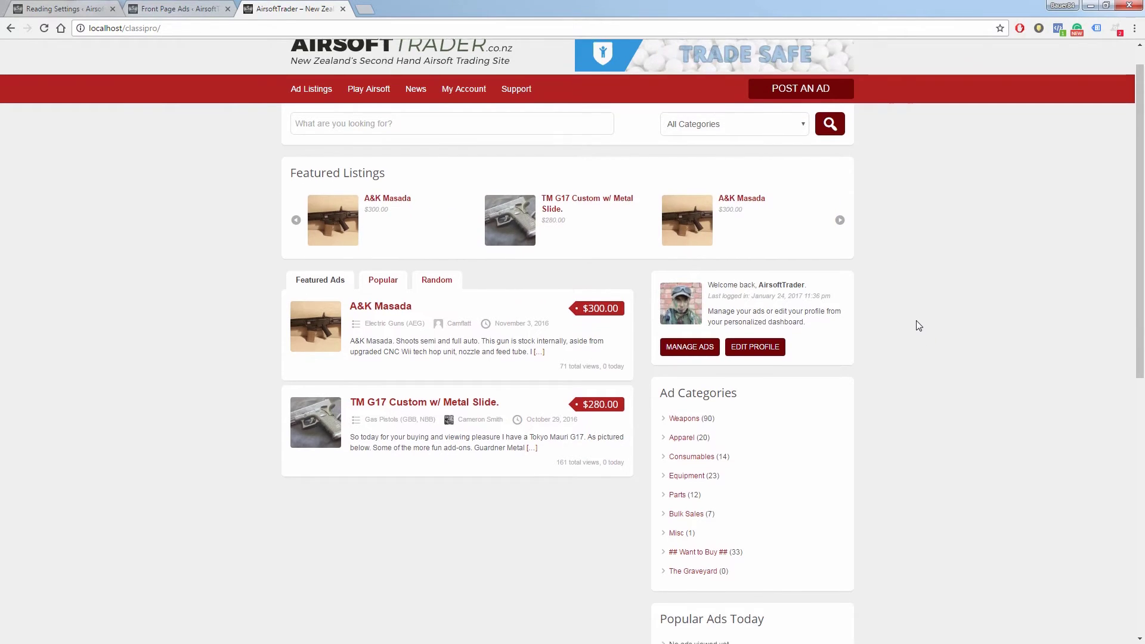
pyautogui.scroll(-1, 895, 325)
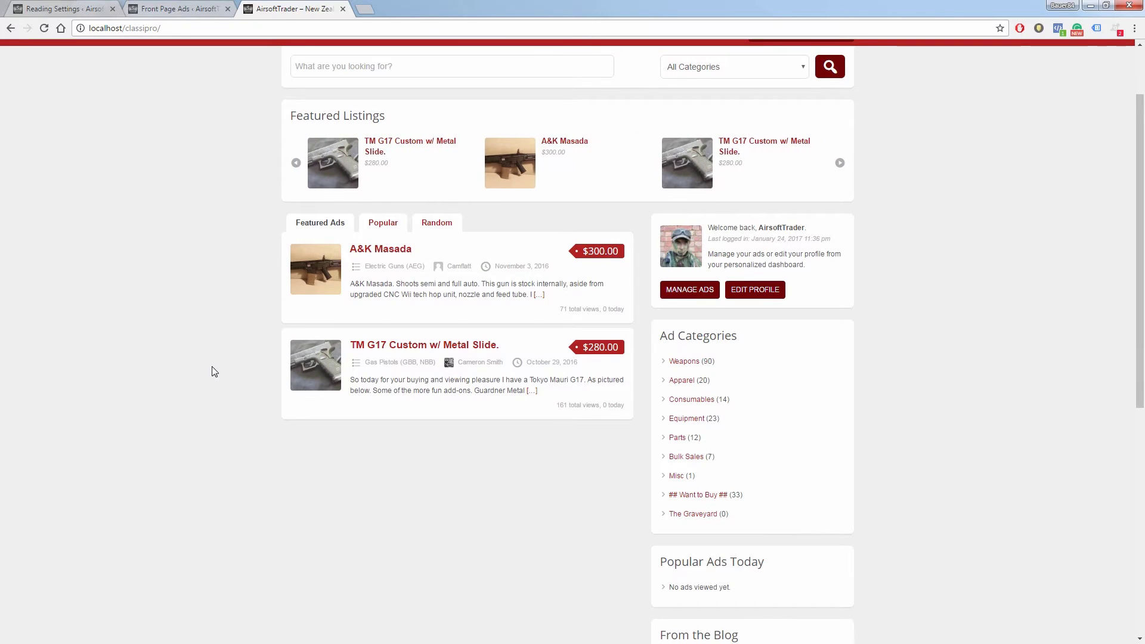
pyautogui.scroll(-1, 217, 360)
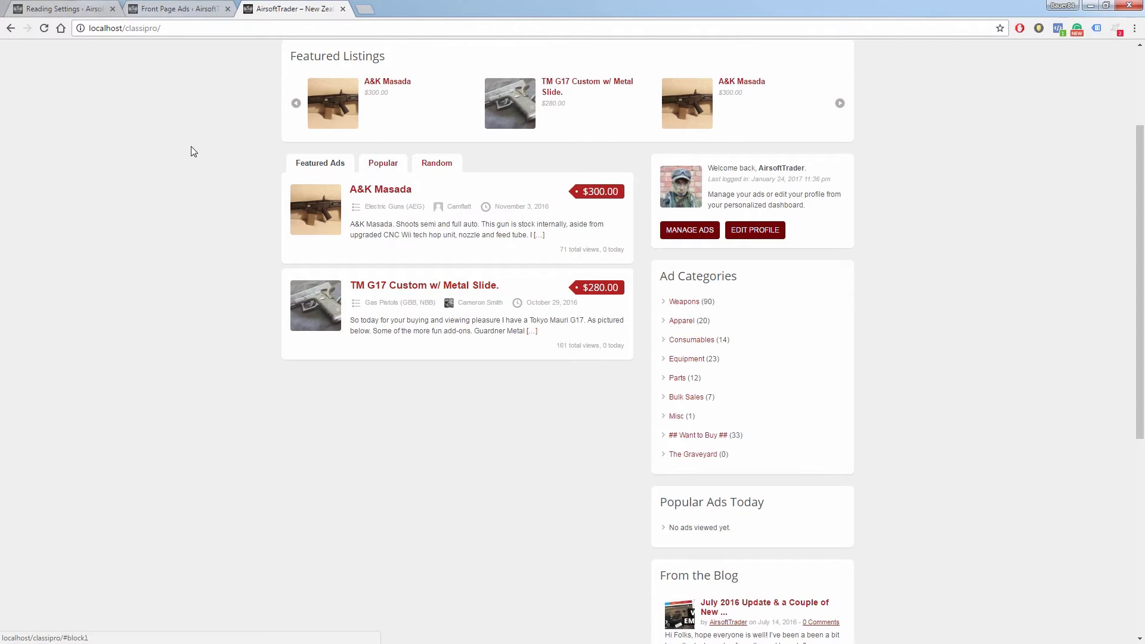
# - Hide the popular and random ads on the front page, save, and reload the home page to check the listings
pyautogui.click(161, 7)
pyautogui.click(316, 212)
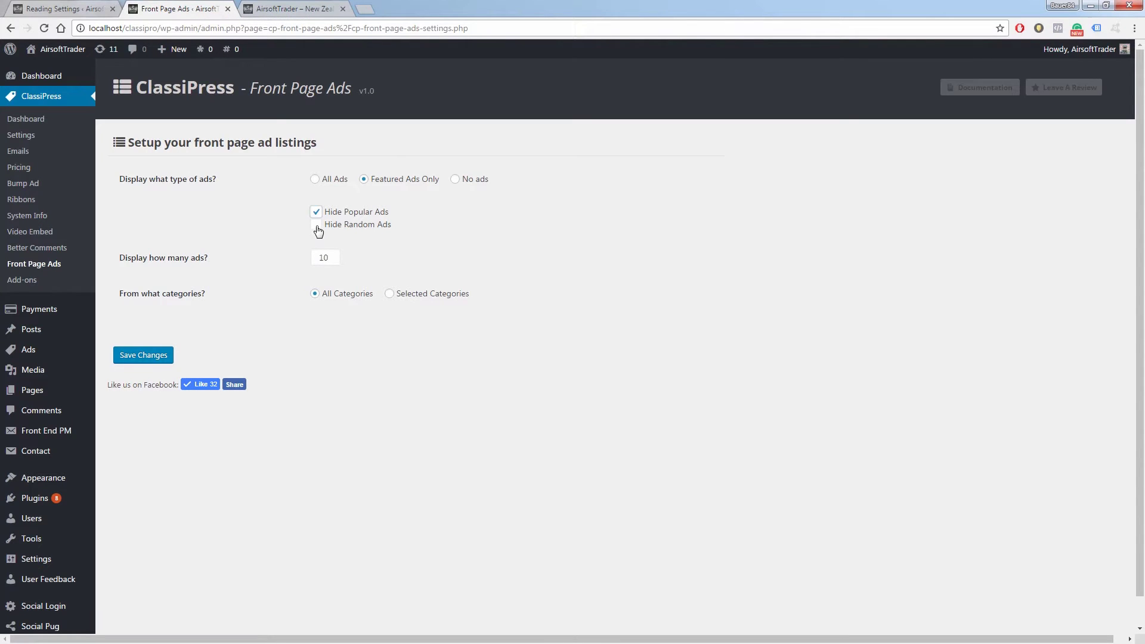
pyautogui.click(317, 225)
pyautogui.click(149, 357)
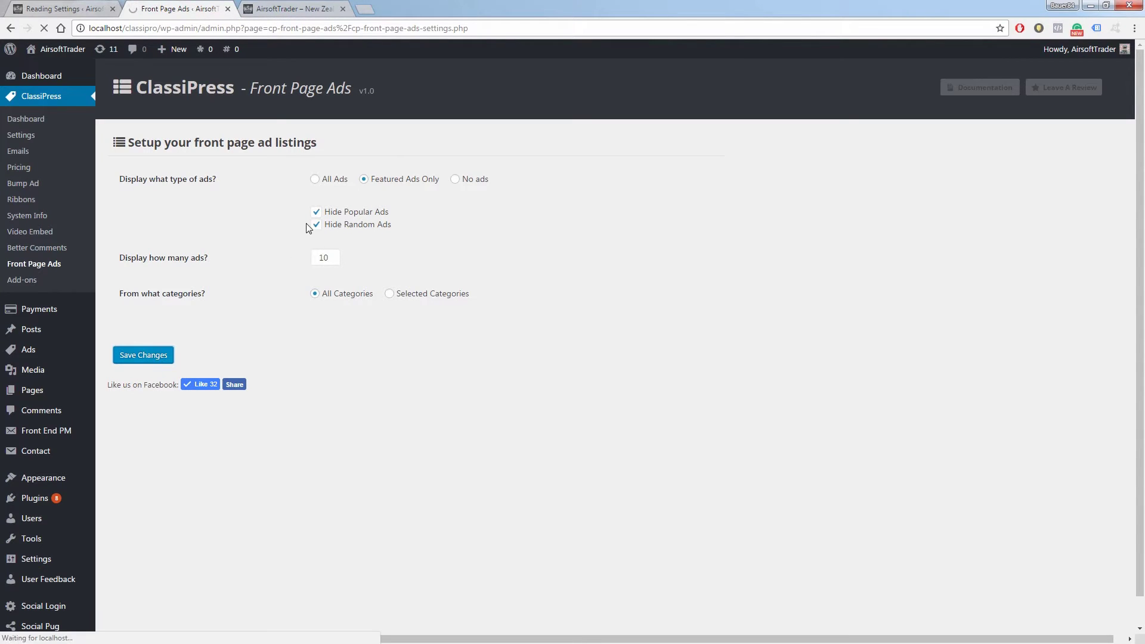
pyautogui.click(291, 9)
pyautogui.click(43, 28)
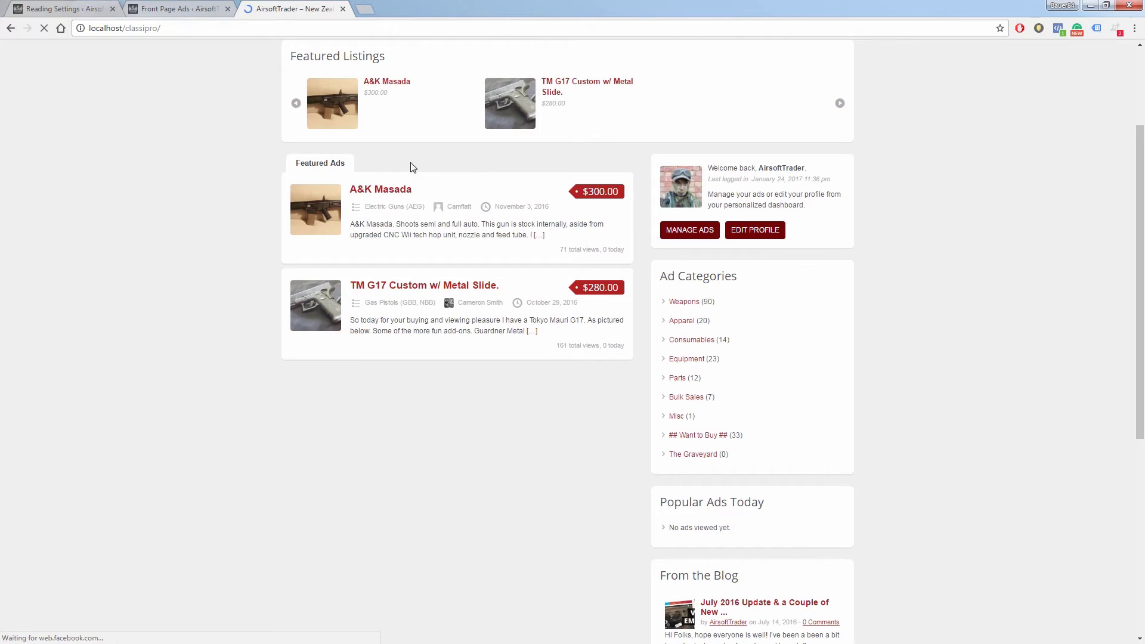
pyautogui.scroll(3, 178, 292)
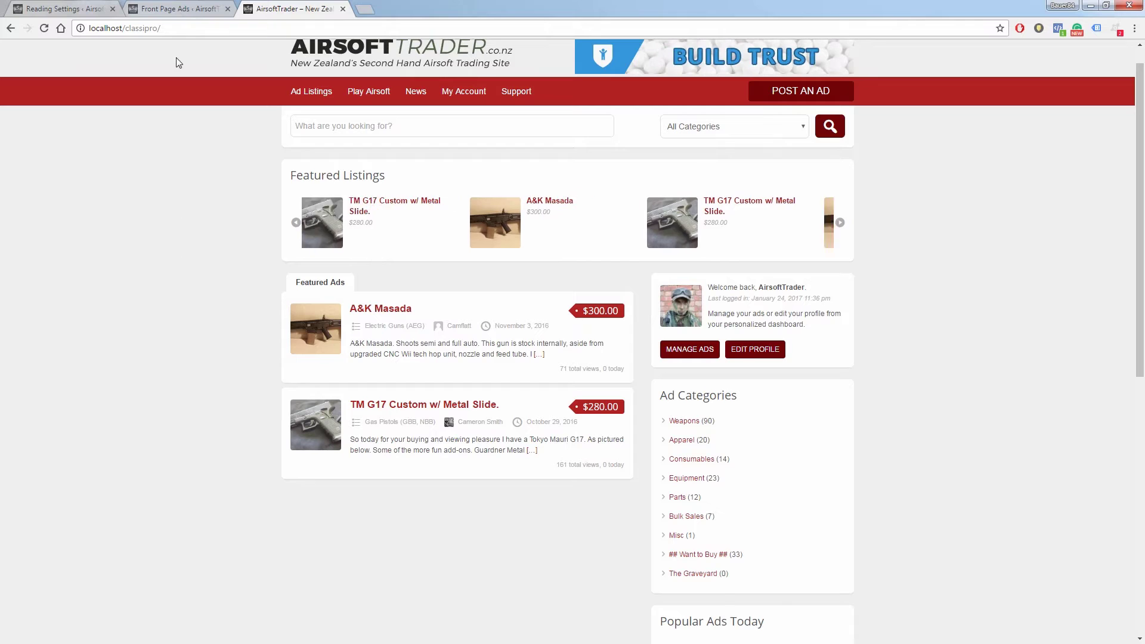
# - Set the front page to display All Ads with a limit of 5, and save the changes
pyautogui.click(182, 12)
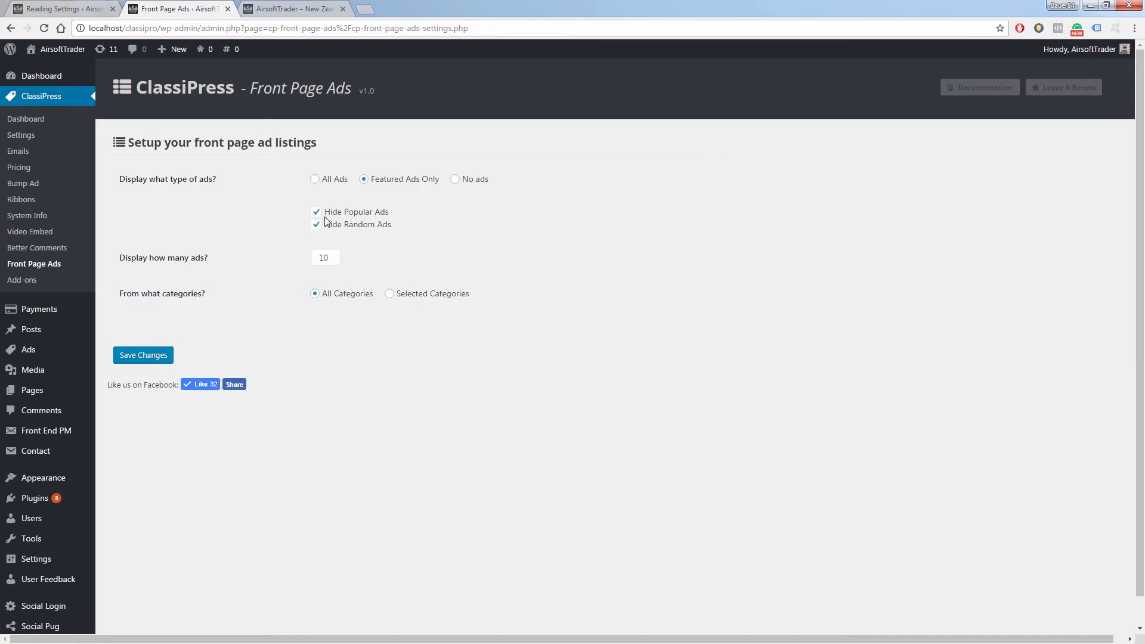
pyautogui.click(315, 179)
pyautogui.doubleClick(319, 257)
pyautogui.click(267, 313)
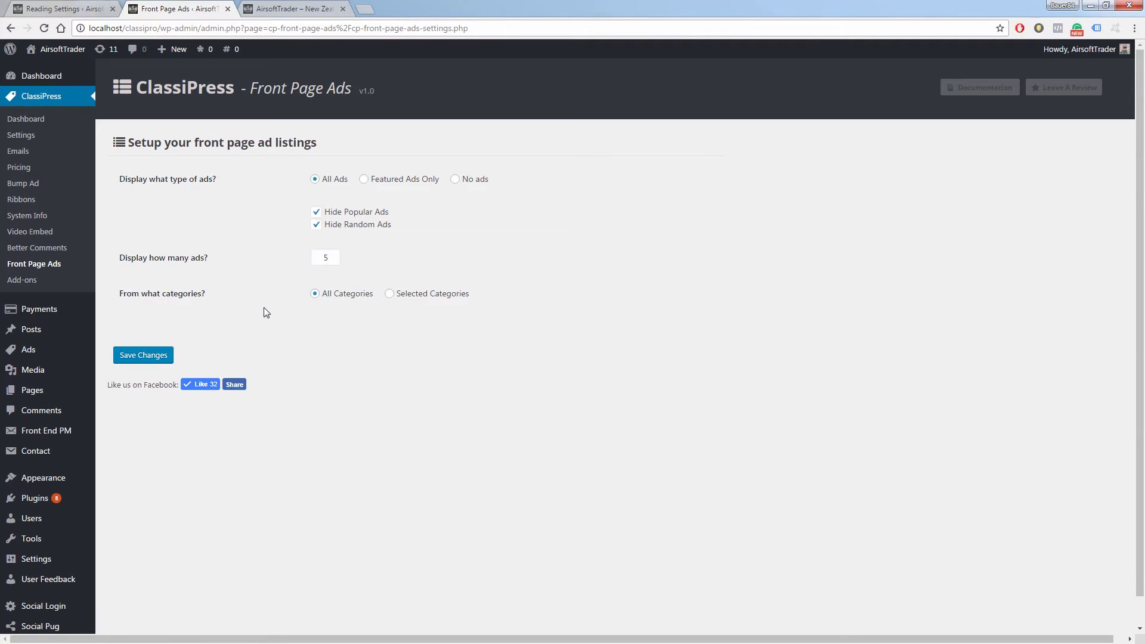
pyautogui.click(151, 358)
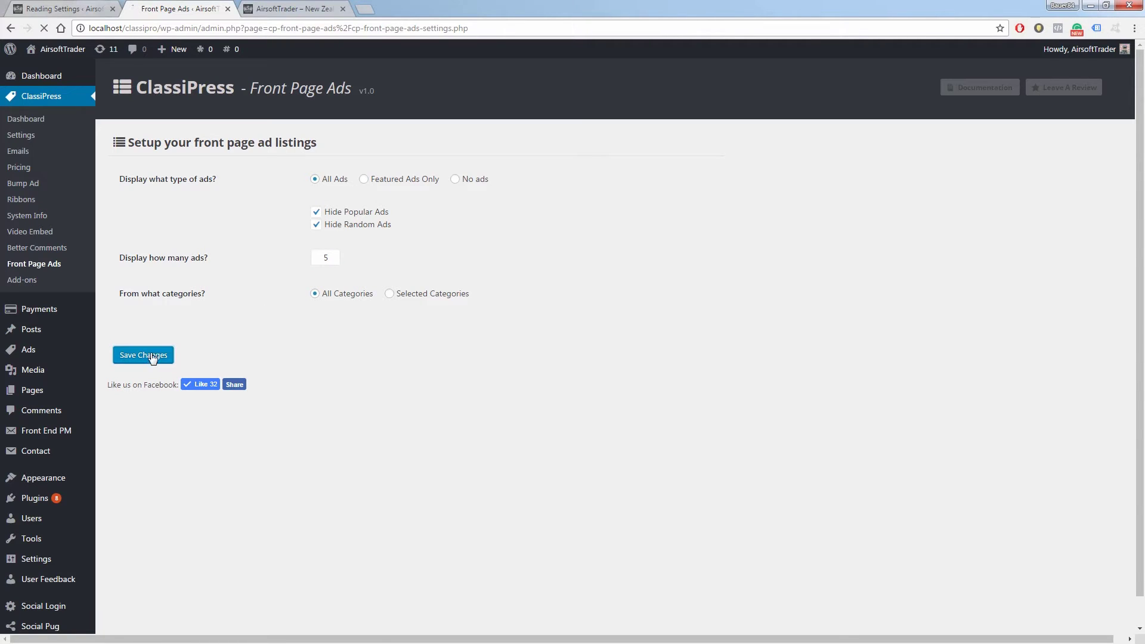
# - Reload the home page and follow View More Ads below the new listings to examine the full ads list
pyautogui.click(276, 9)
pyautogui.click(43, 28)
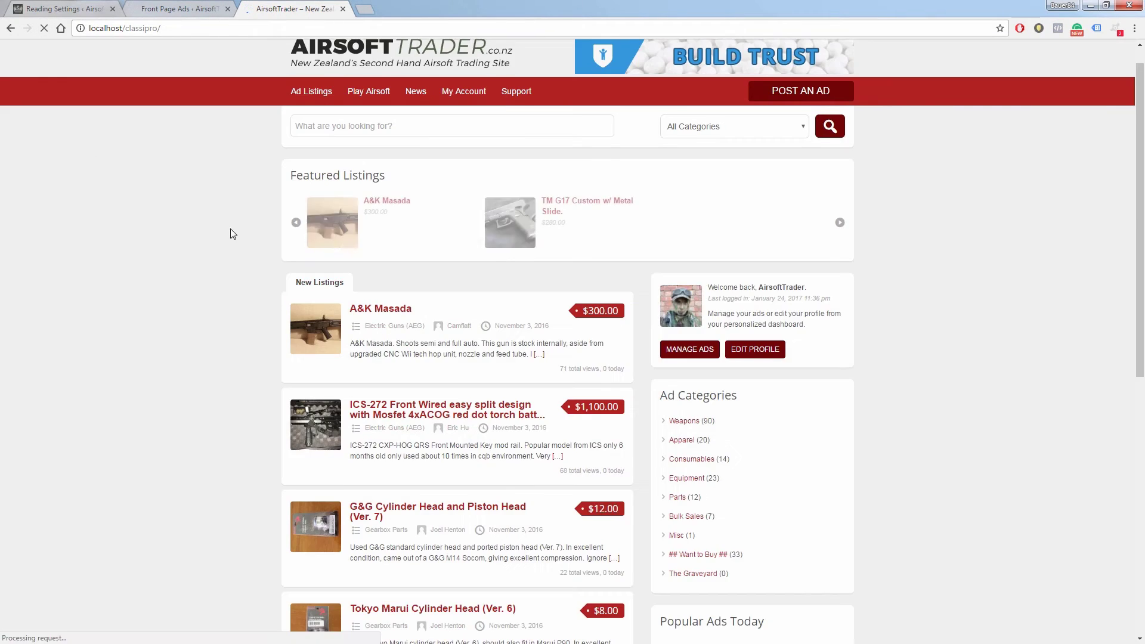
pyautogui.scroll(-5, 233, 234)
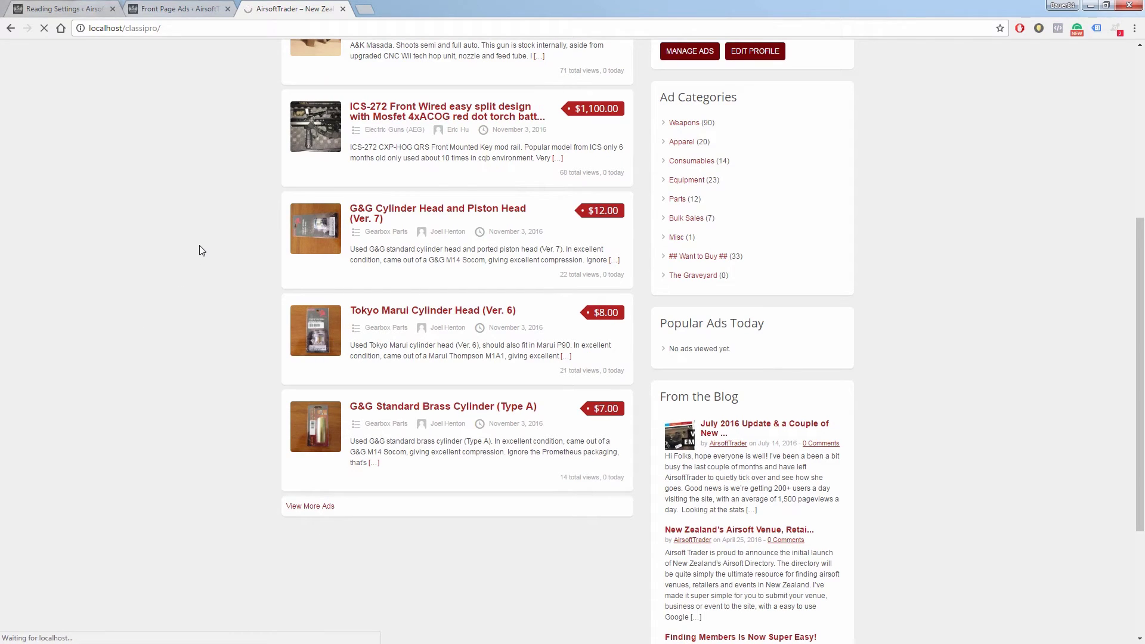
pyautogui.scroll(-10, 239, 245)
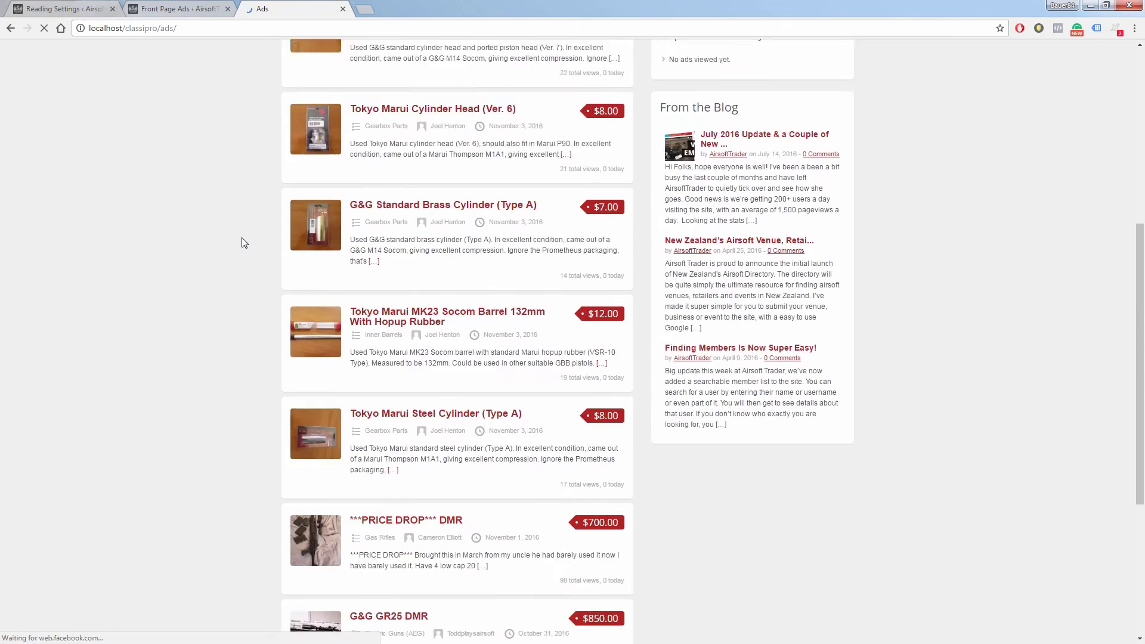
pyautogui.scroll(9, 445, 268)
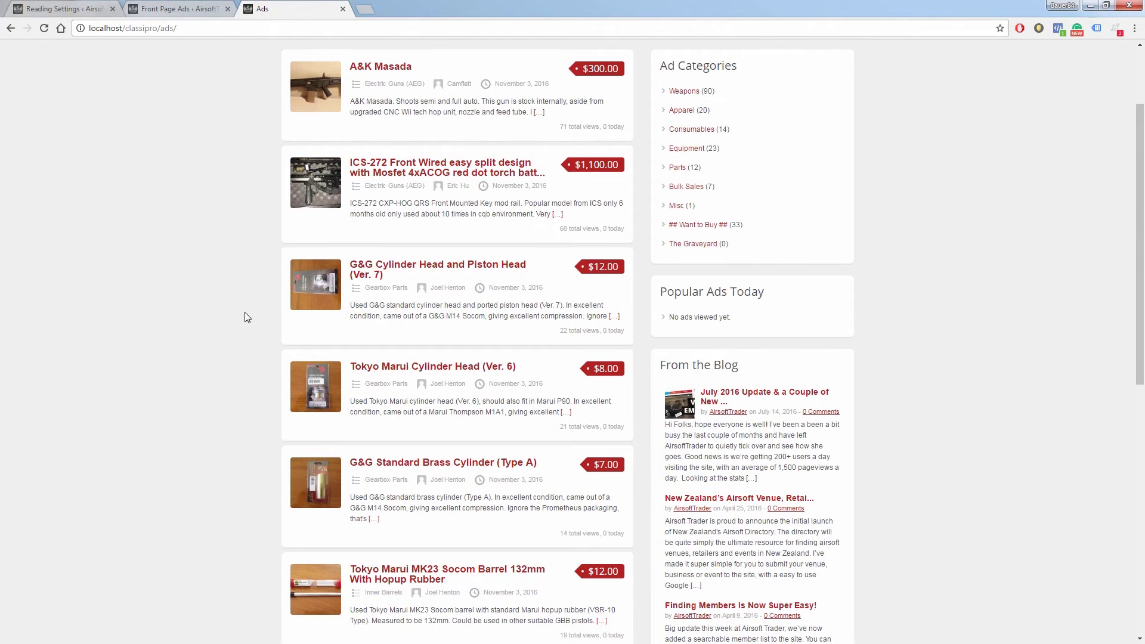
pyautogui.scroll(2, 249, 313)
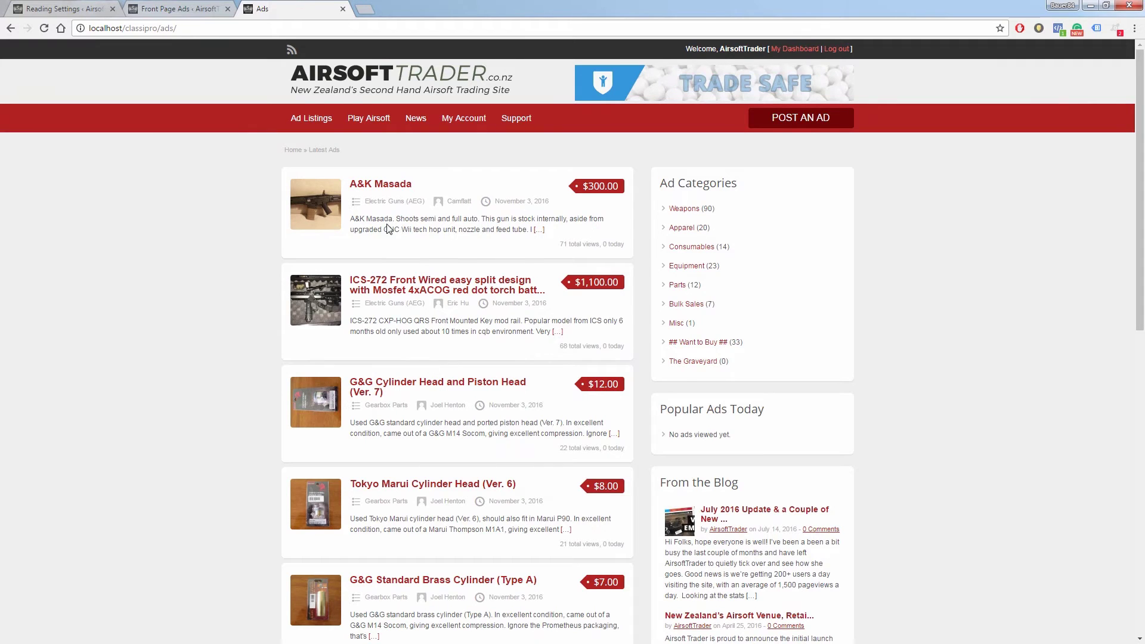
# - Return to the home page through the site logo and review the New Listings section
pyautogui.click(338, 89)
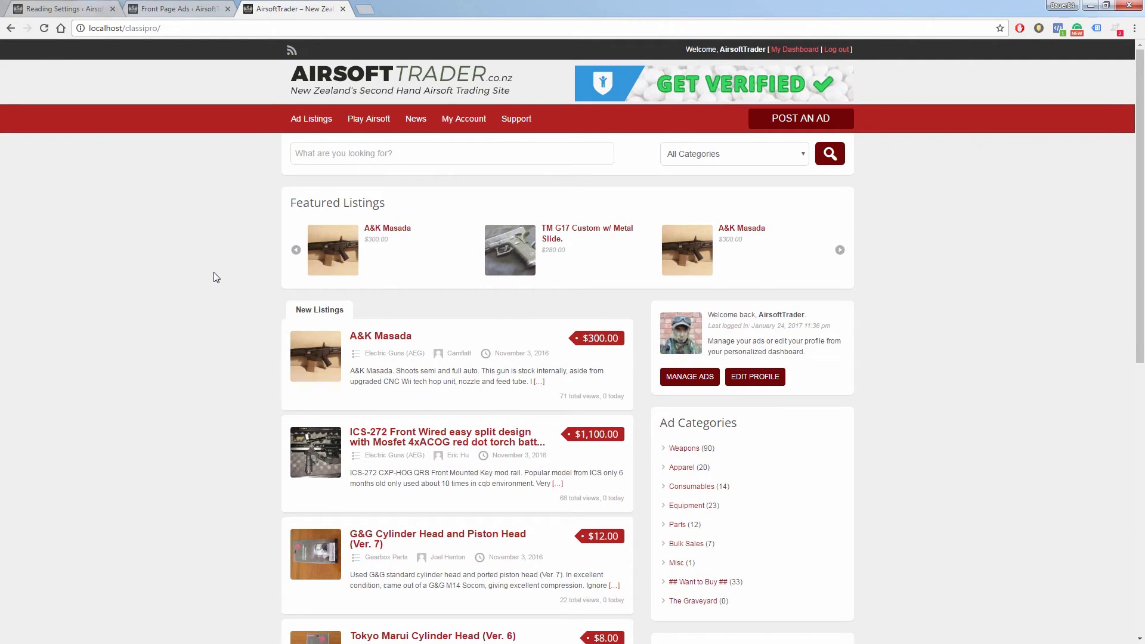
pyautogui.scroll(-3, 216, 277)
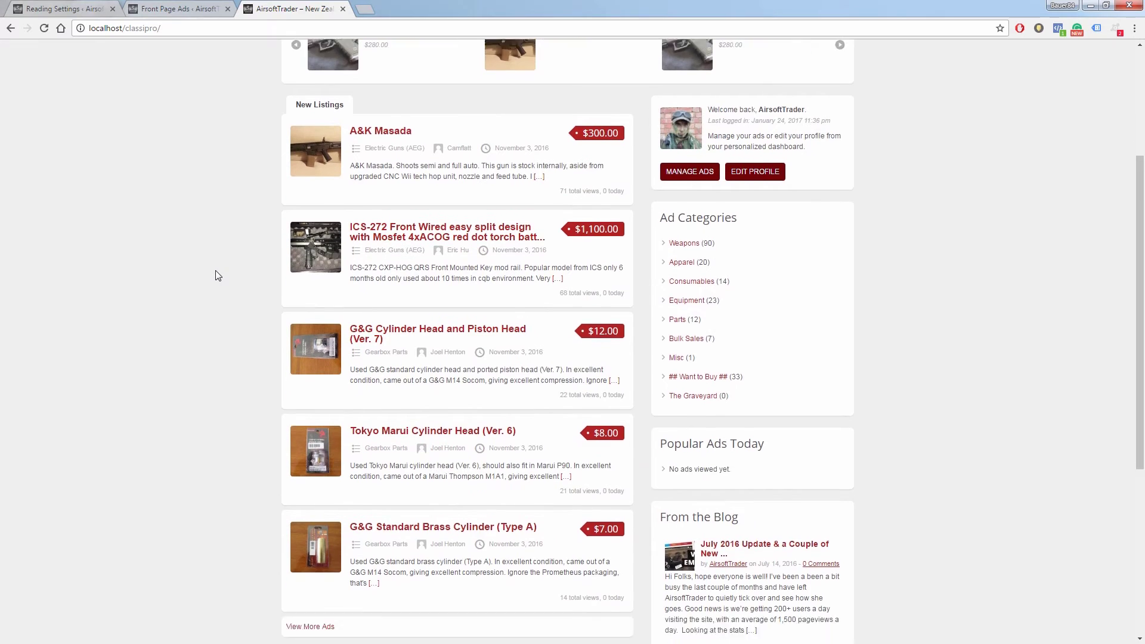
pyautogui.scroll(-2, 218, 275)
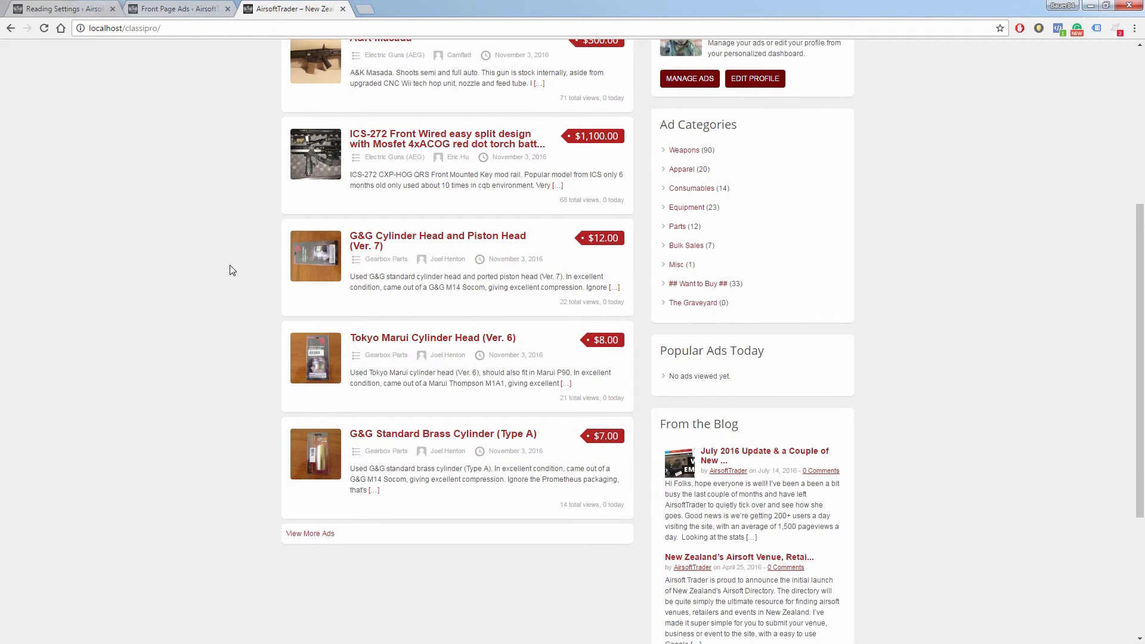
# - Return to the Front Page Ads settings and limit the displayed ads to Selected Categories
pyautogui.click(179, 9)
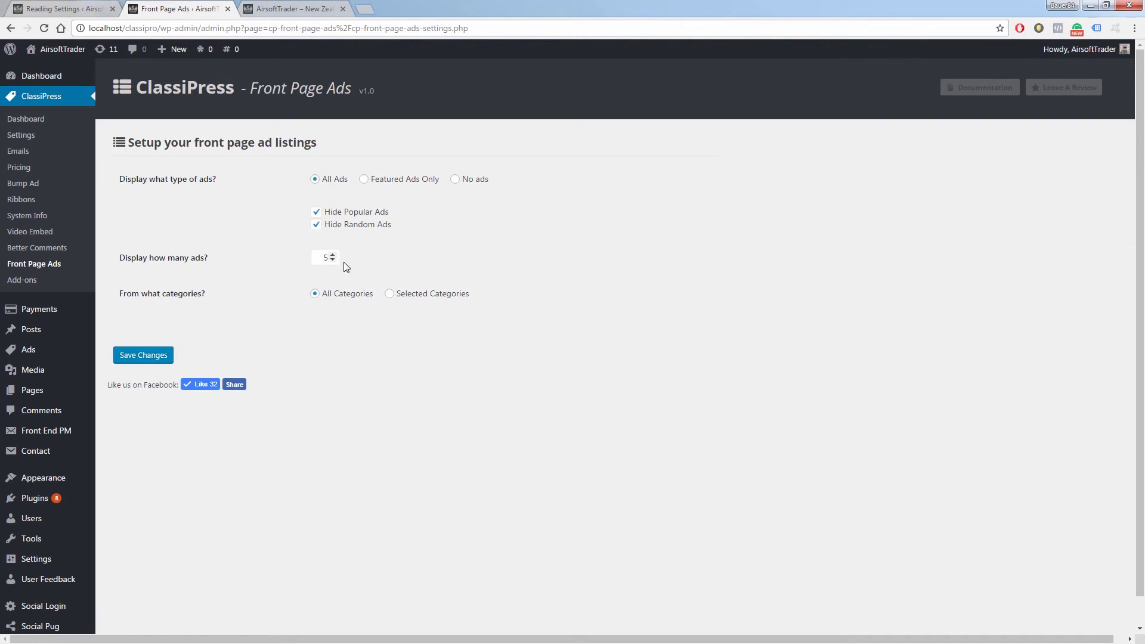
pyautogui.doubleClick(322, 257)
pyautogui.click(389, 297)
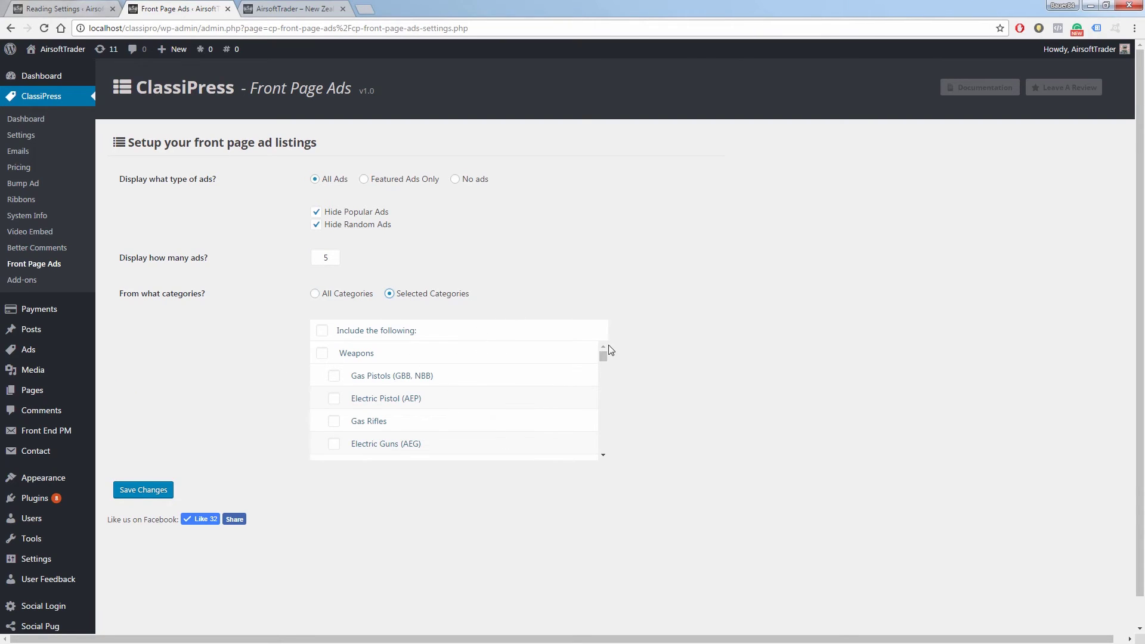
# - Look through the category list and include the Sights category under Equipment
pyautogui.moveTo(604, 359); pyautogui.dragTo(520, 365)
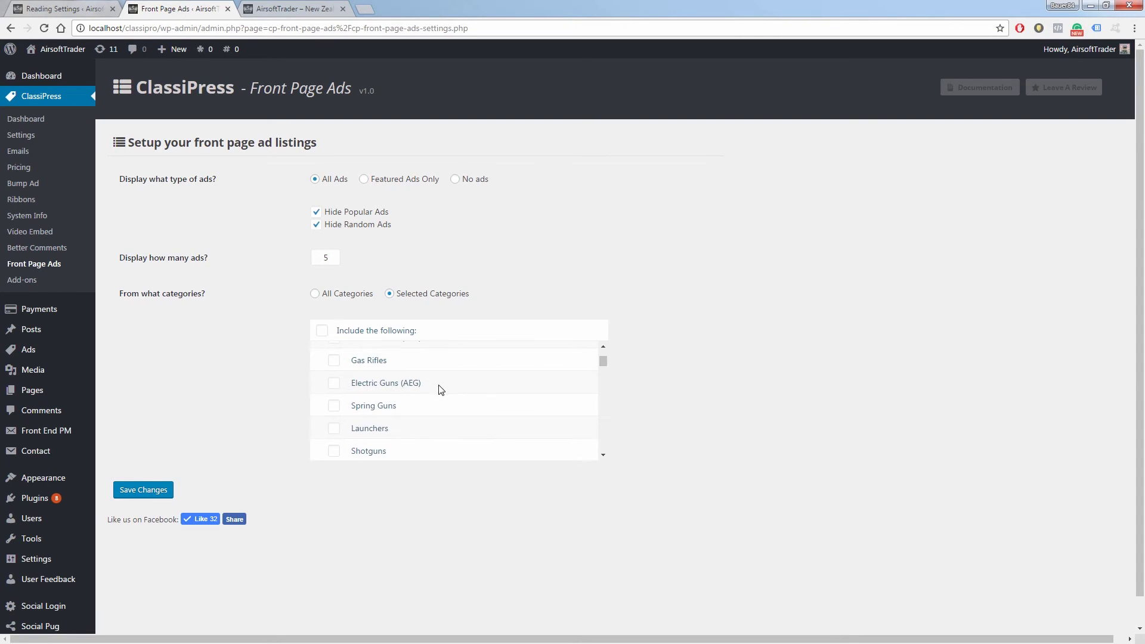
pyautogui.scroll(1, 442, 390)
pyautogui.scroll(-4, 442, 389)
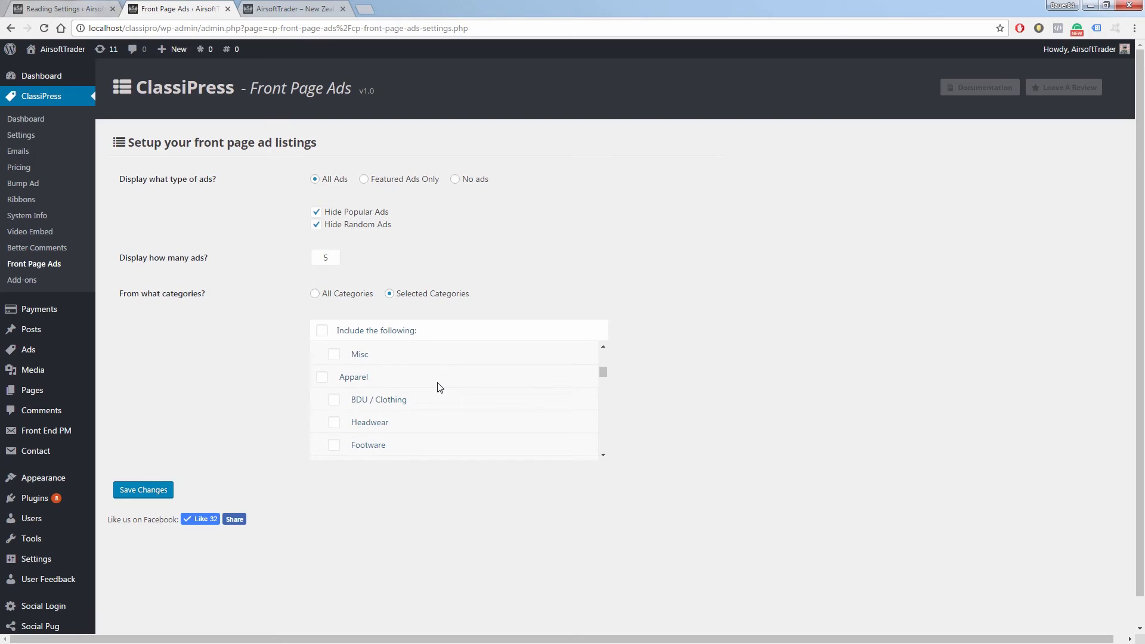
pyautogui.scroll(-1, 440, 388)
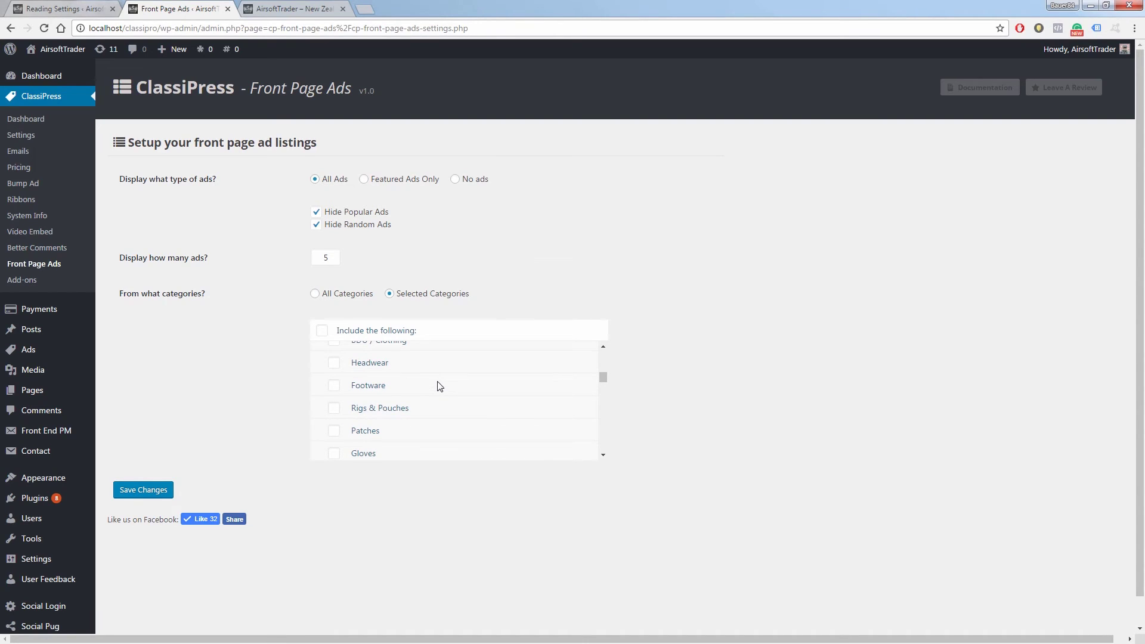
pyautogui.scroll(-2, 439, 387)
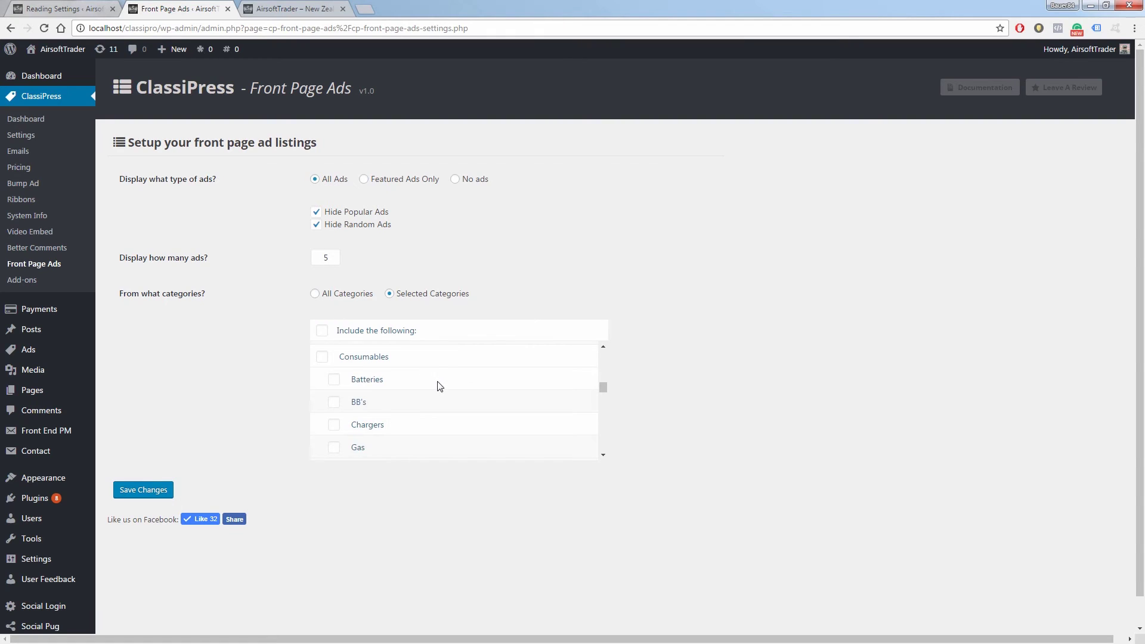
pyautogui.scroll(-3, 439, 386)
pyautogui.scroll(1, 439, 386)
pyautogui.scroll(-1, 439, 386)
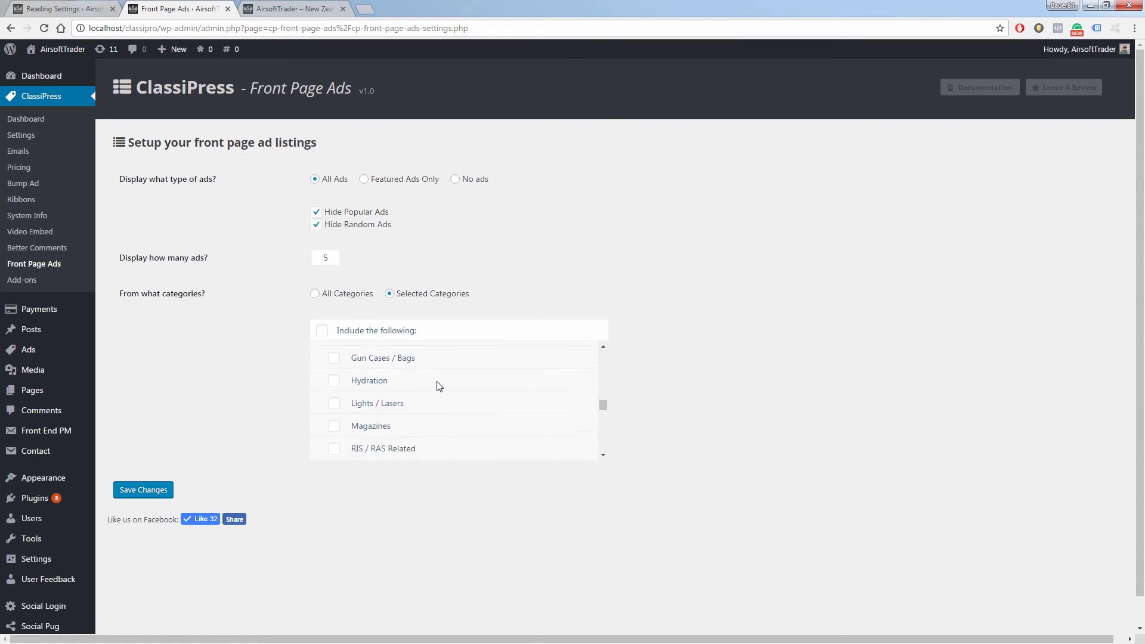
pyautogui.scroll(-3, 439, 386)
pyautogui.scroll(2, 417, 391)
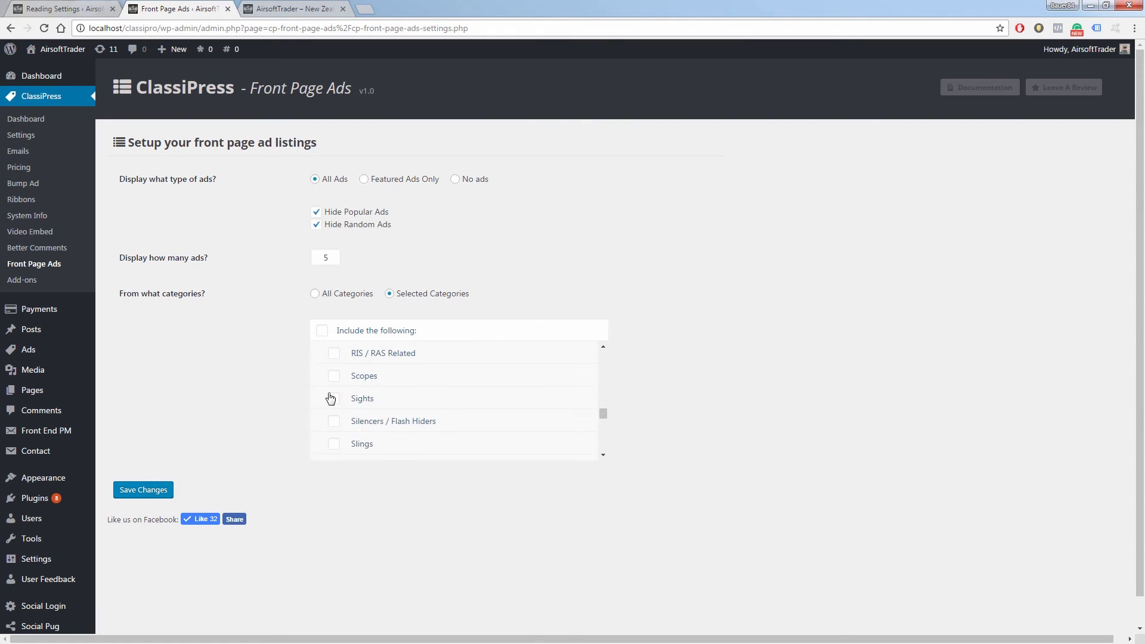
pyautogui.click(334, 400)
# - Include the ## Want to Buy ## category, set the number of displayed ads to 10, and save the changes
pyautogui.scroll(-2, 442, 427)
pyautogui.scroll(-4, 421, 446)
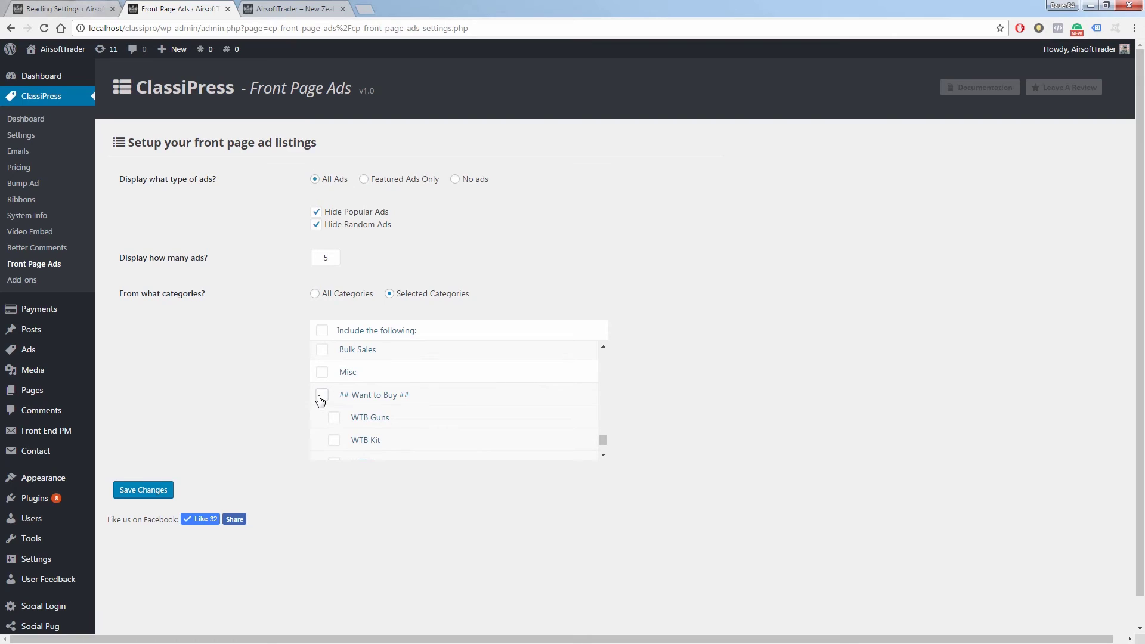
pyautogui.click(321, 398)
pyautogui.click(145, 491)
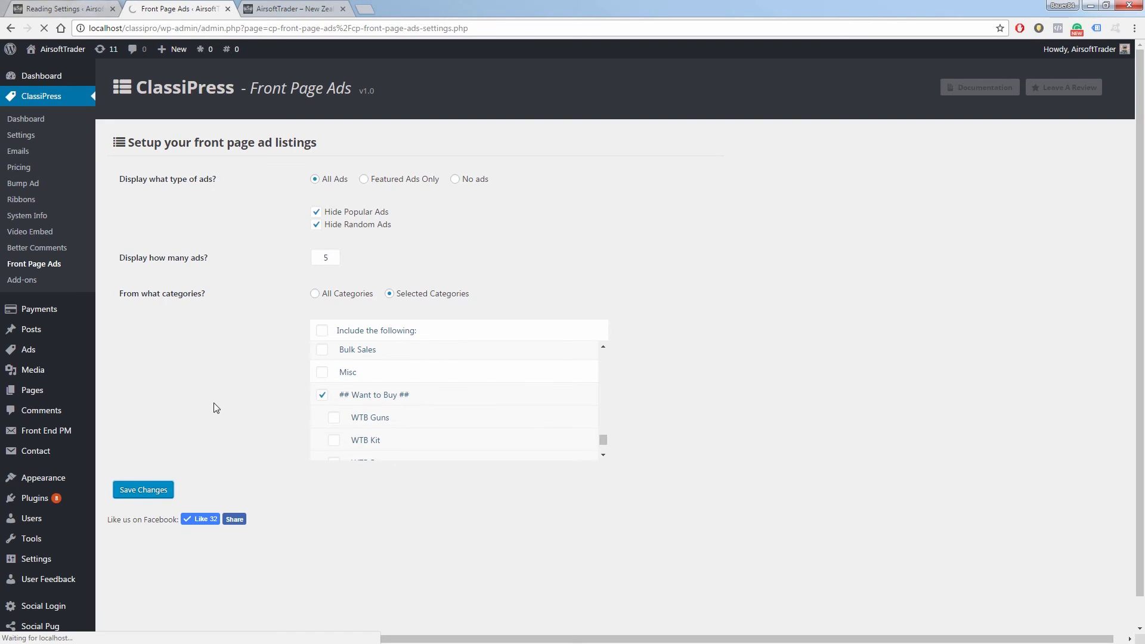
pyautogui.doubleClick(321, 257)
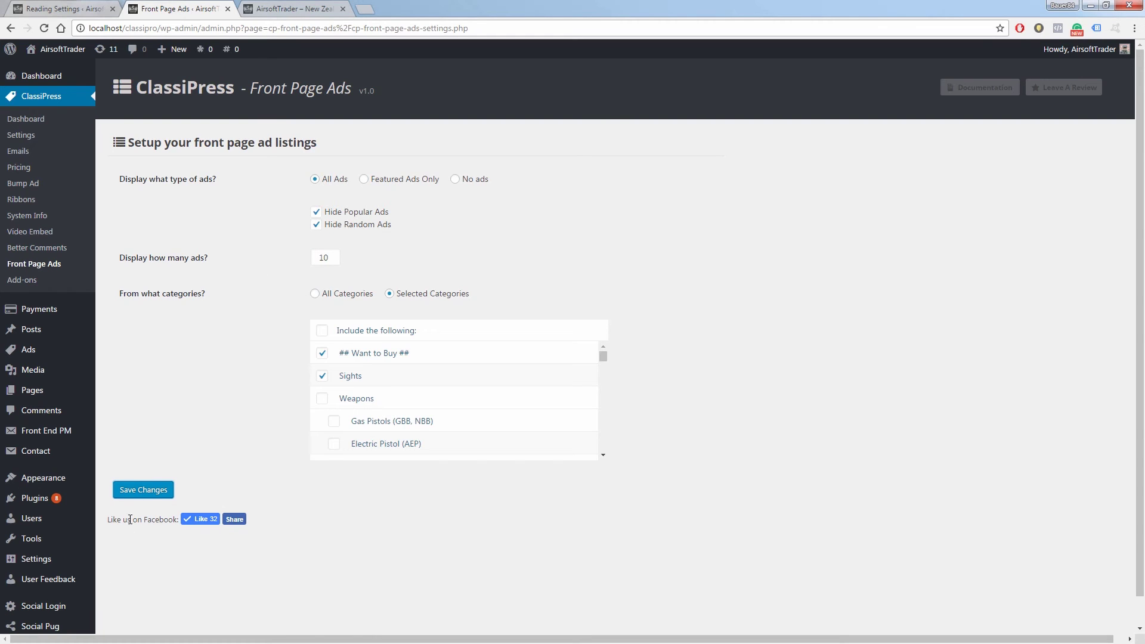
pyautogui.click(145, 495)
# - Reload the home page and examine which categories the ads under New Listings come from
pyautogui.click(293, 9)
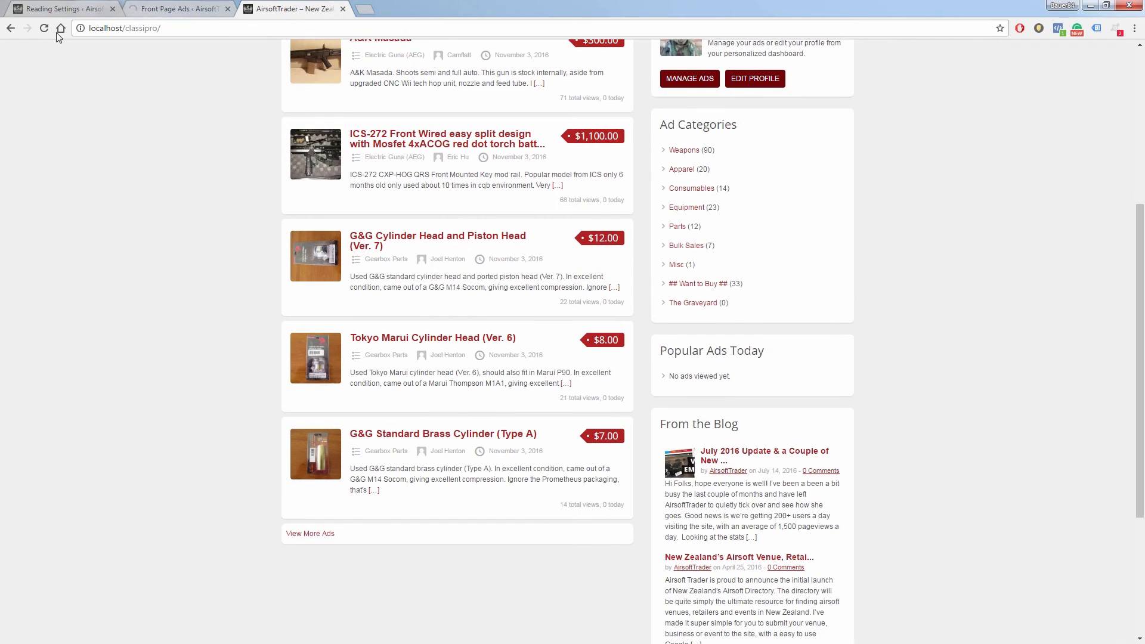
pyautogui.click(43, 28)
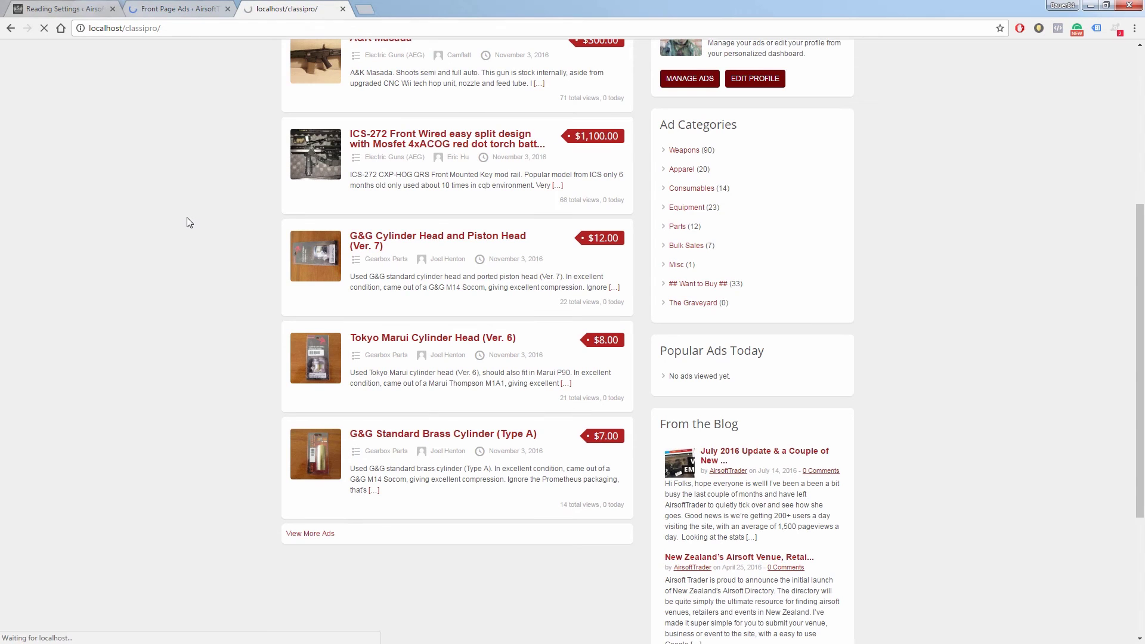
pyautogui.scroll(5, 220, 305)
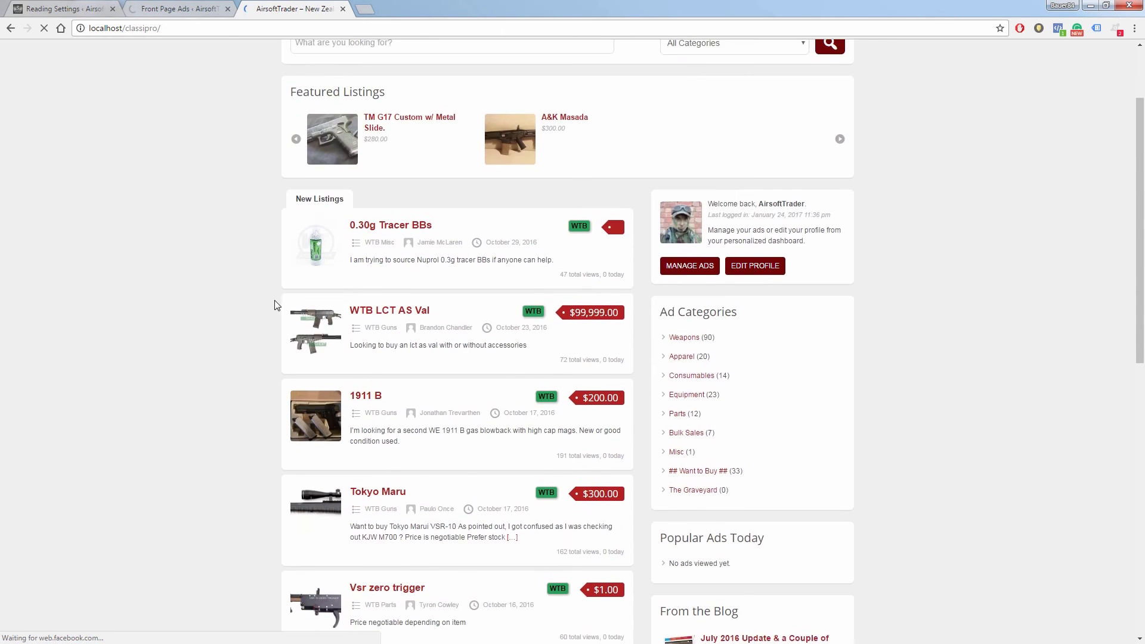
pyautogui.scroll(-2, 233, 340)
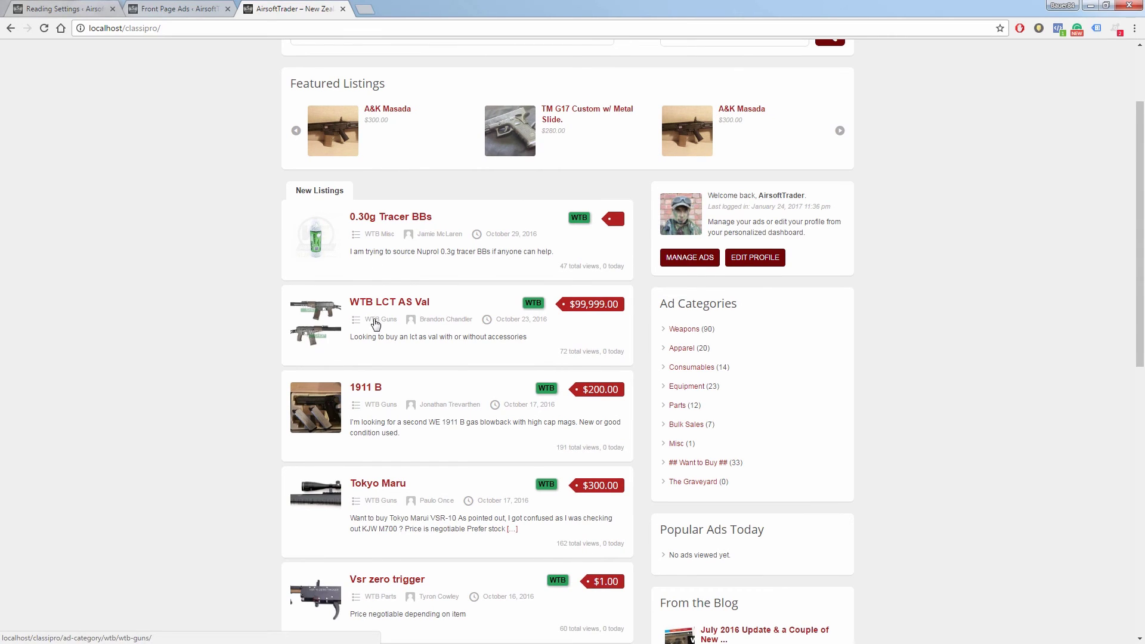
pyautogui.scroll(-2, 243, 361)
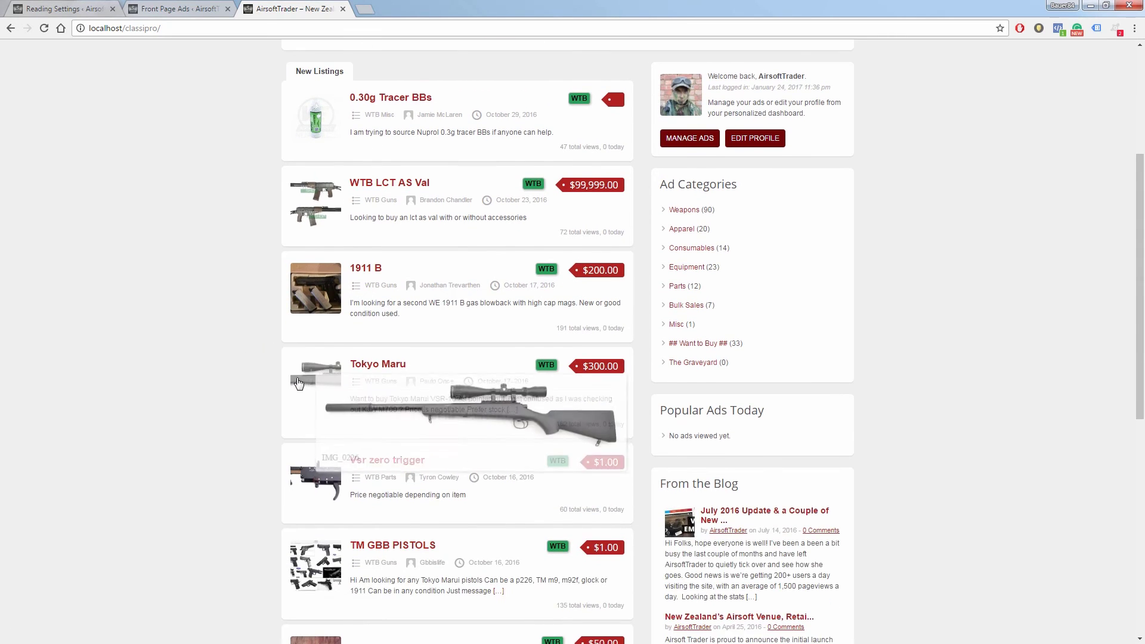
pyautogui.scroll(-2, 334, 418)
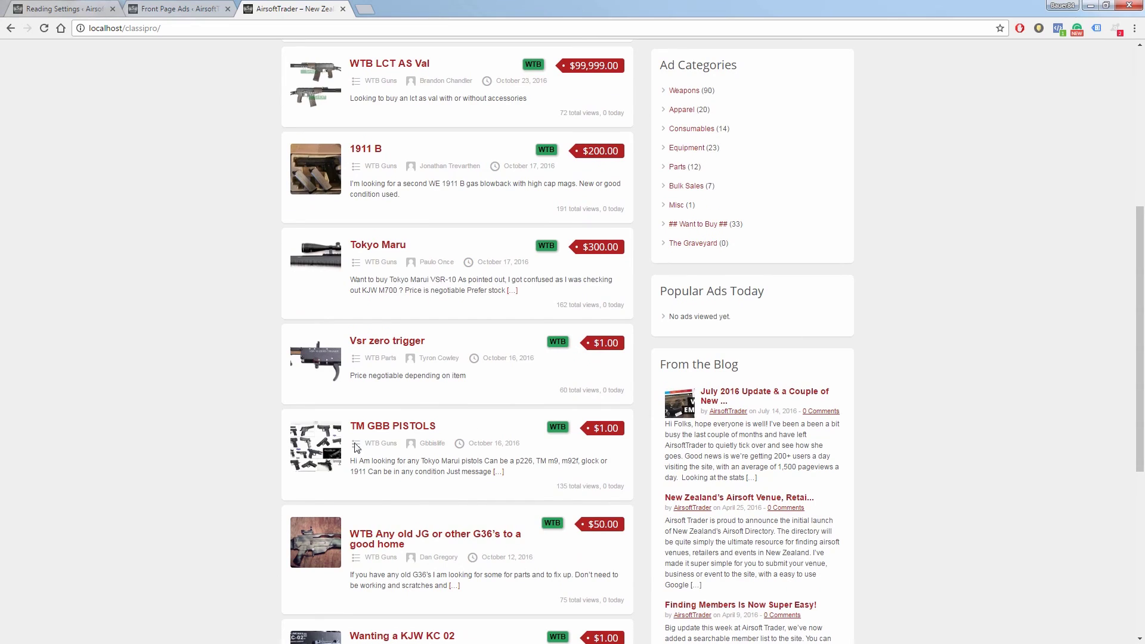
pyautogui.scroll(-6, 356, 447)
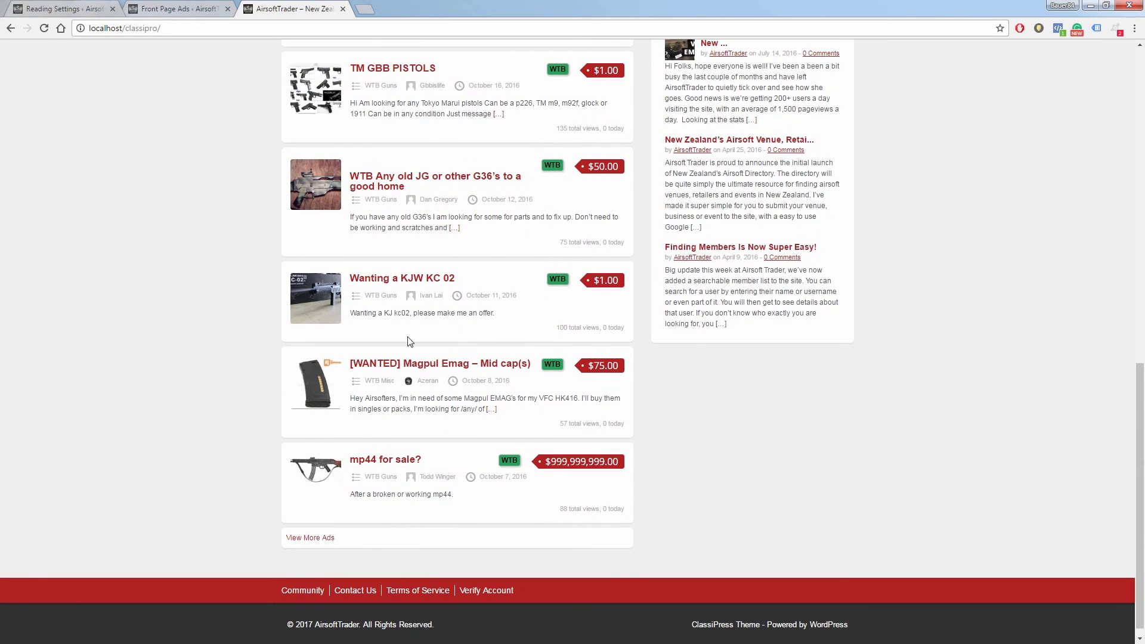
pyautogui.scroll(9, 304, 392)
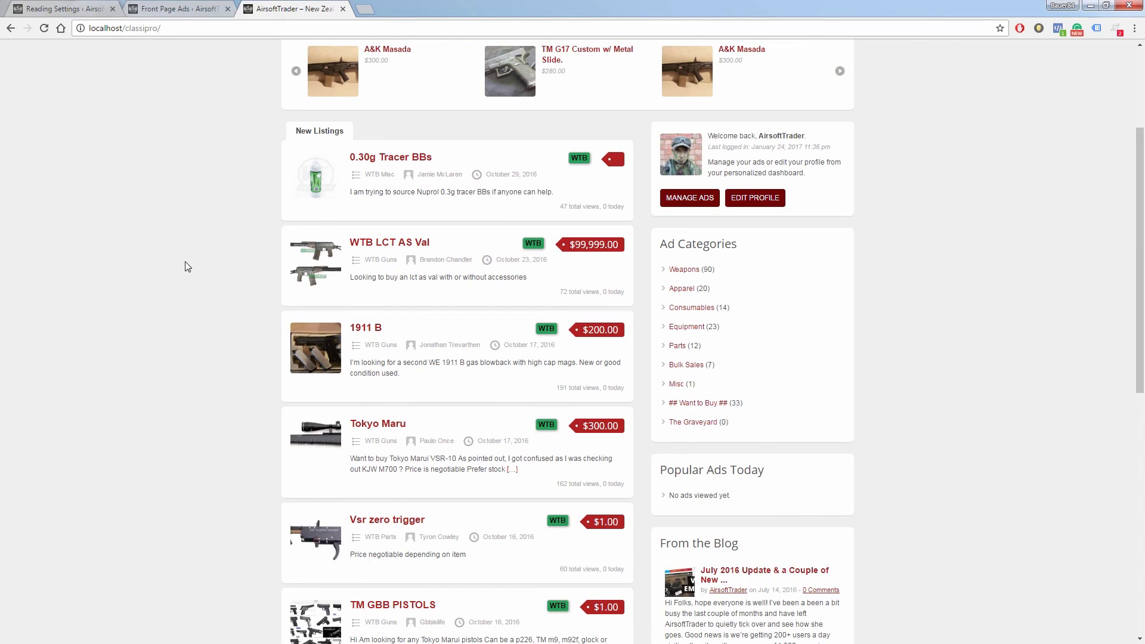
pyautogui.scroll(1, 188, 265)
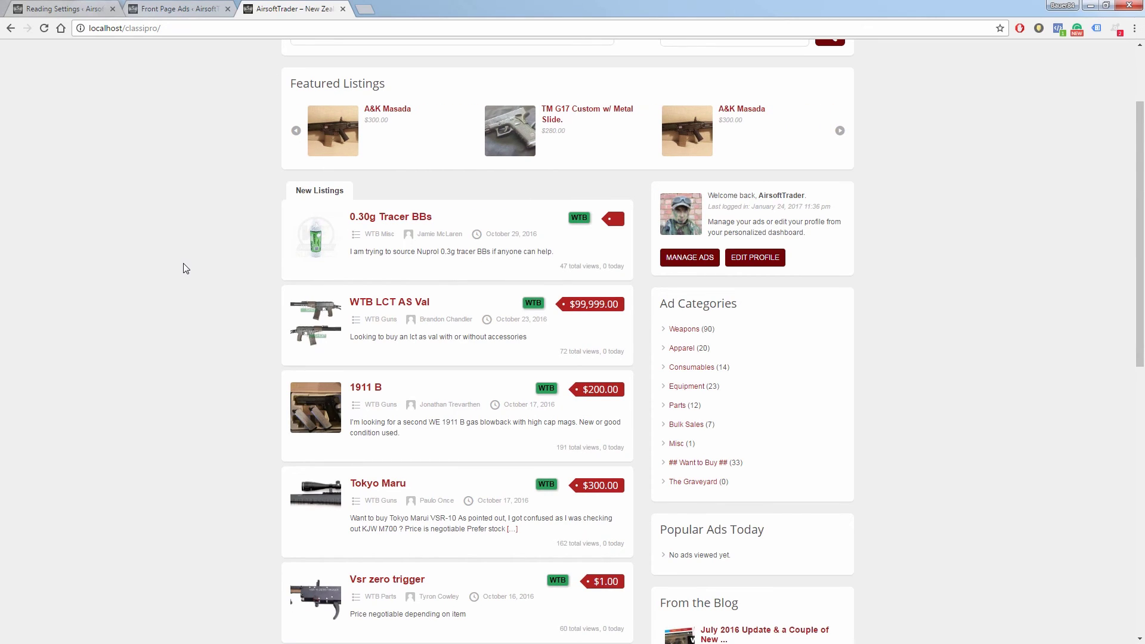
pyautogui.scroll(2, 183, 263)
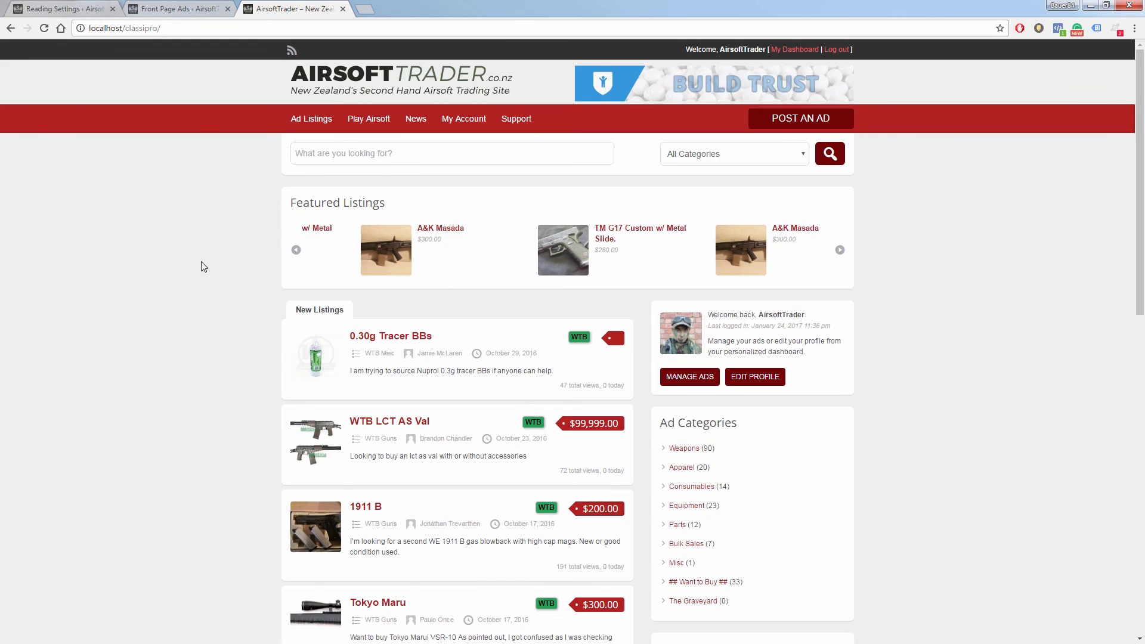
# - In the Front Page Ads settings, choose Featured Ads Only and exclude the ## Want to Buy ## and Sights categories
pyautogui.click(178, 9)
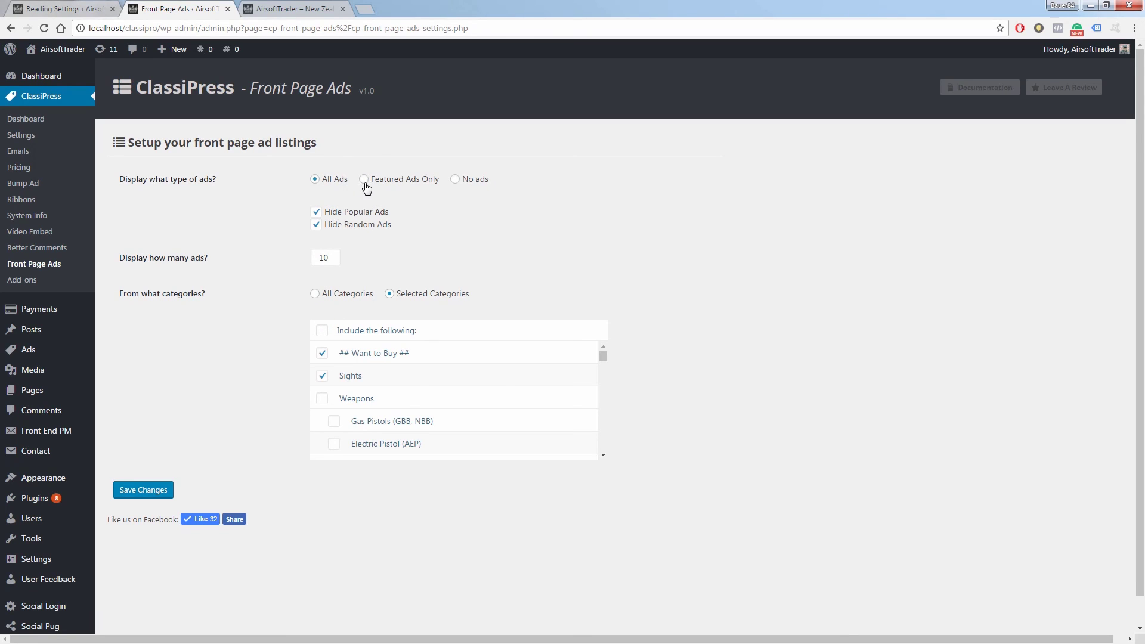
pyautogui.doubleClick(323, 257)
pyautogui.click(303, 268)
pyautogui.click(322, 377)
pyautogui.click(322, 355)
# - Include the Electric Pistol (AEP) category under Weapons in the selected categories
pyautogui.scroll(-2, 382, 394)
pyautogui.scroll(1, 382, 394)
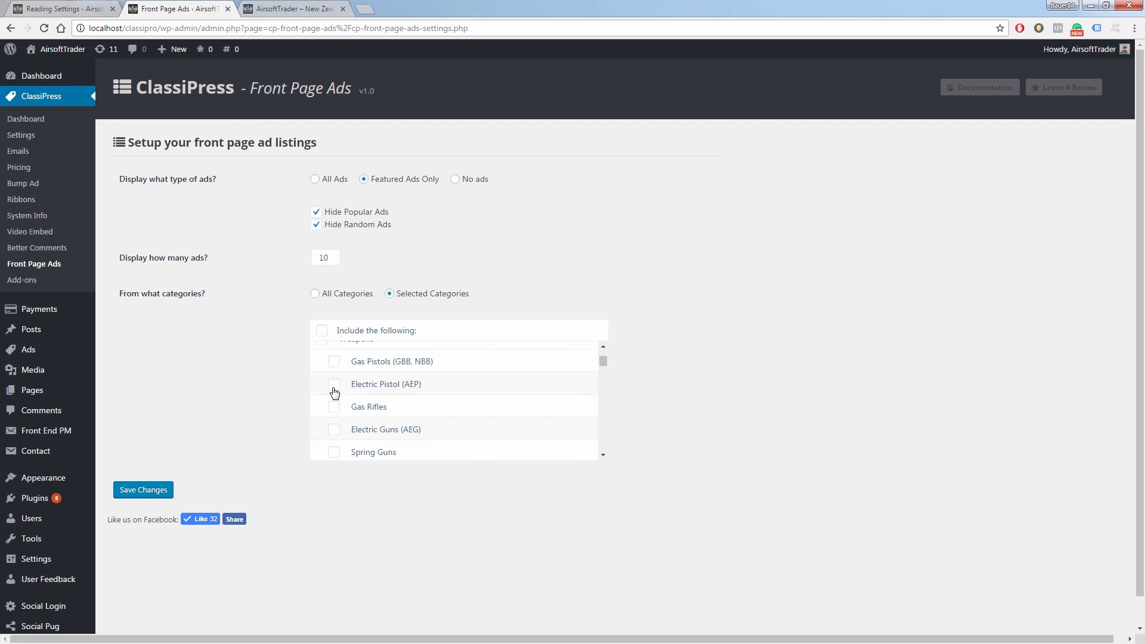
pyautogui.click(333, 384)
# - Go back to the home page and review the Featured Listings and New Listings sections
pyautogui.click(280, 8)
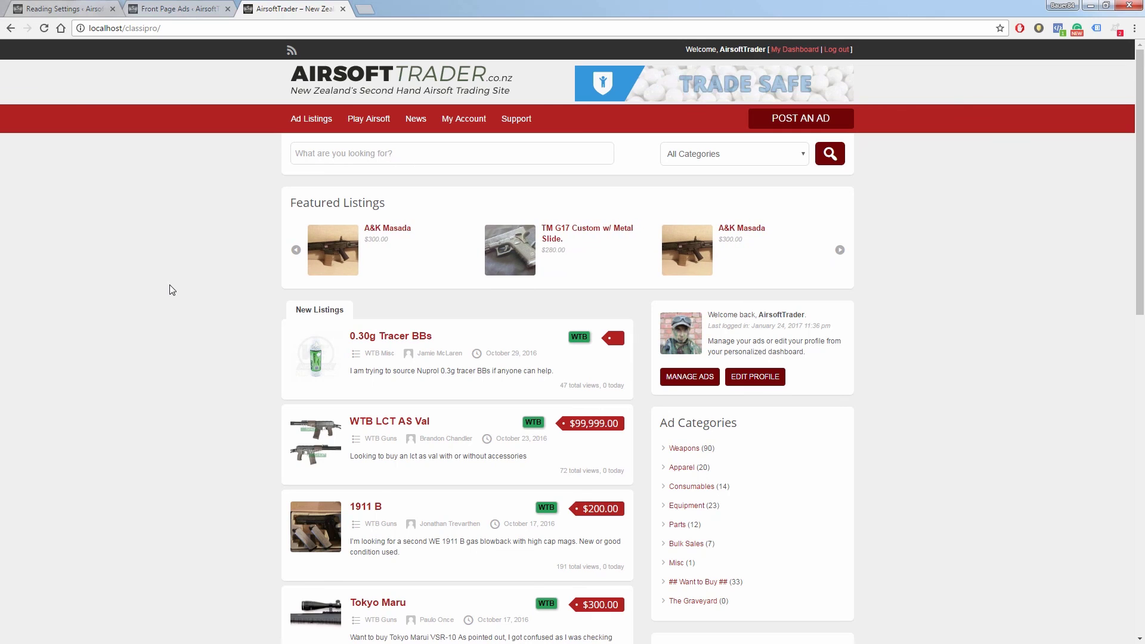
pyautogui.scroll(-2, 238, 343)
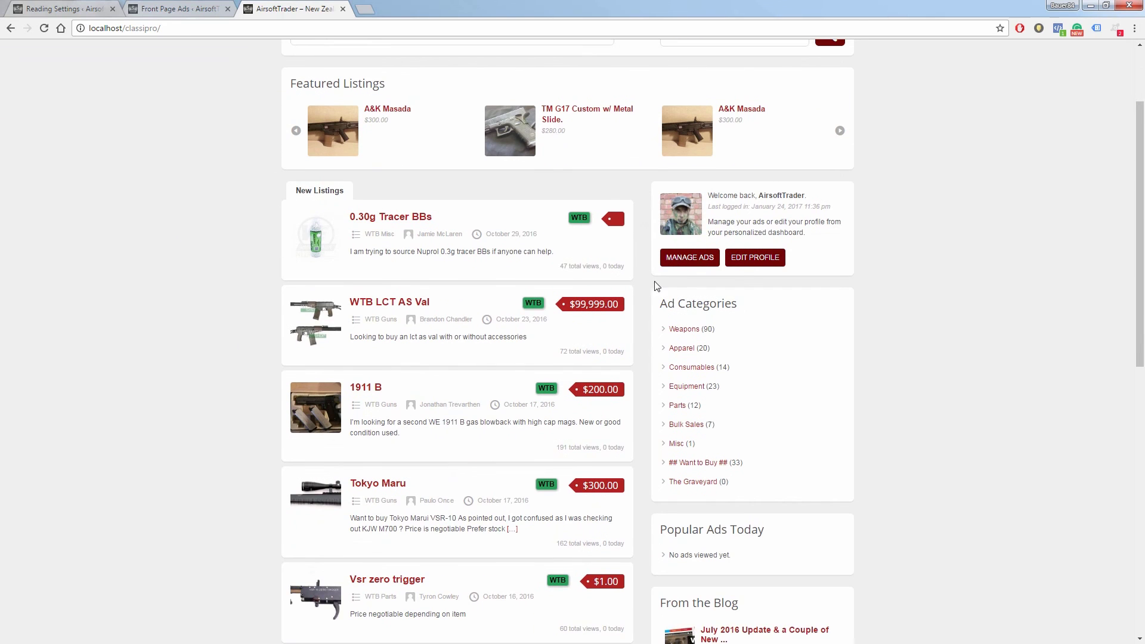
pyautogui.scroll(-6, 633, 507)
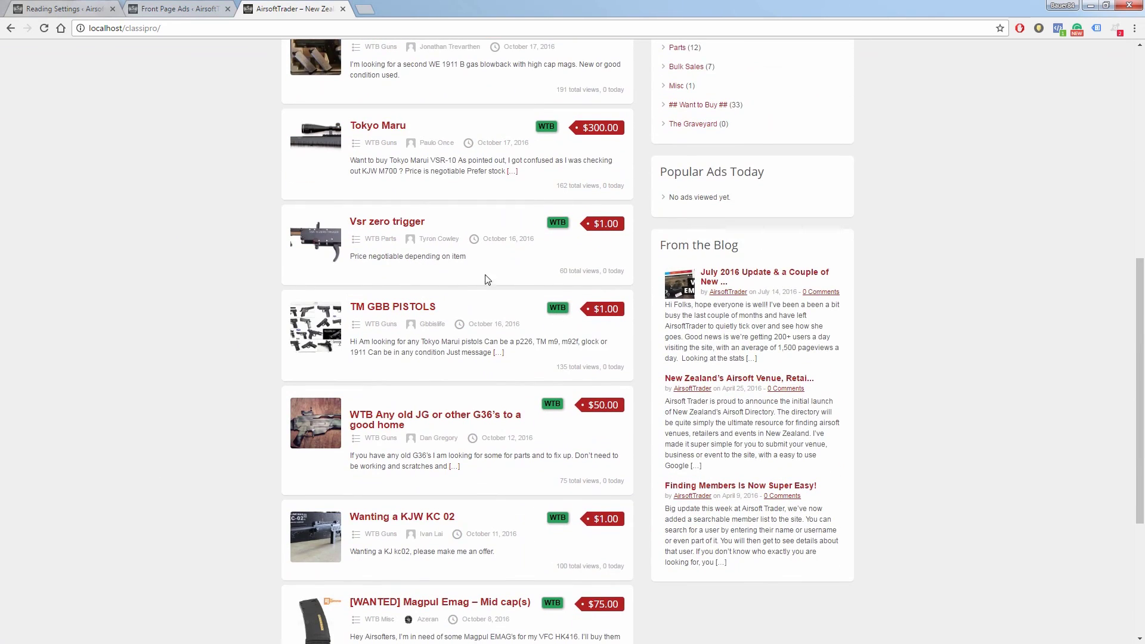
pyautogui.scroll(6, 215, 392)
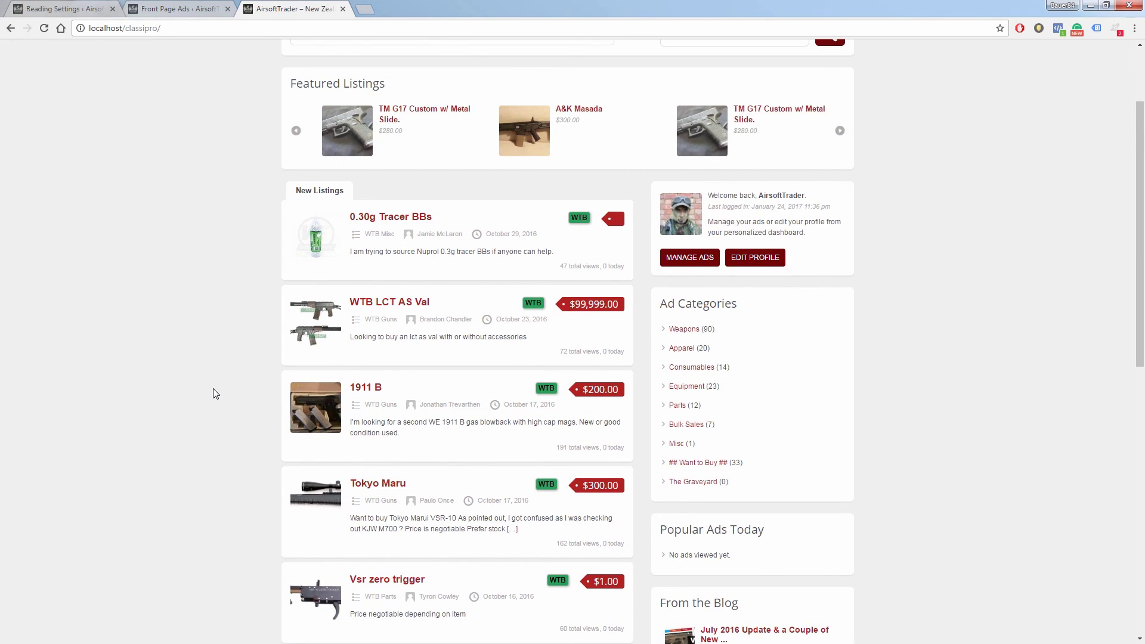
pyautogui.scroll(2, 214, 391)
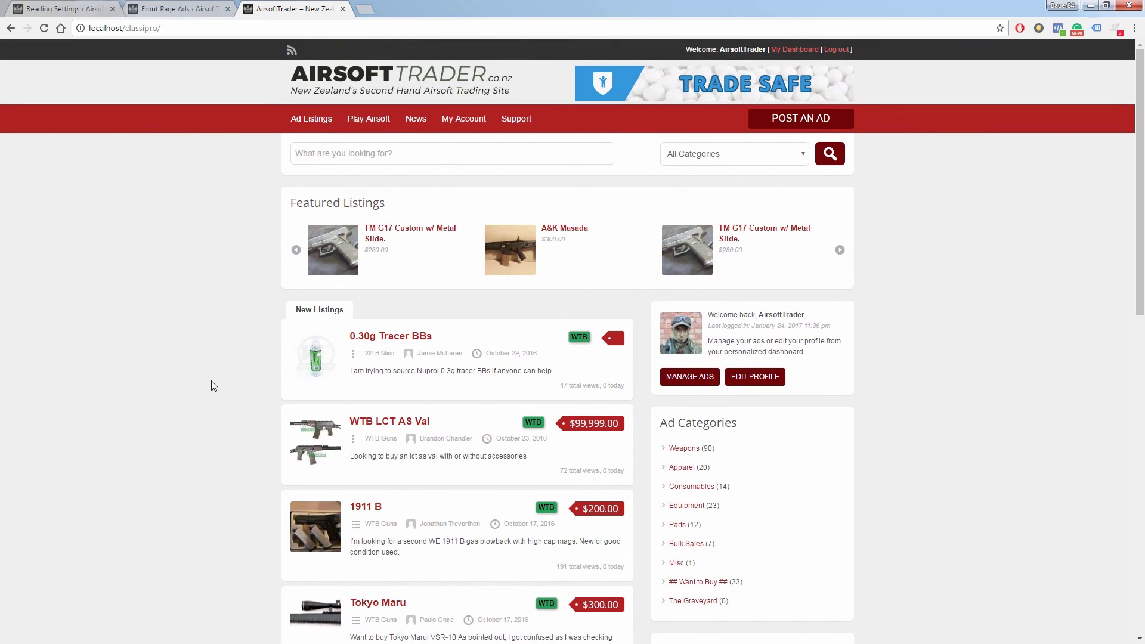